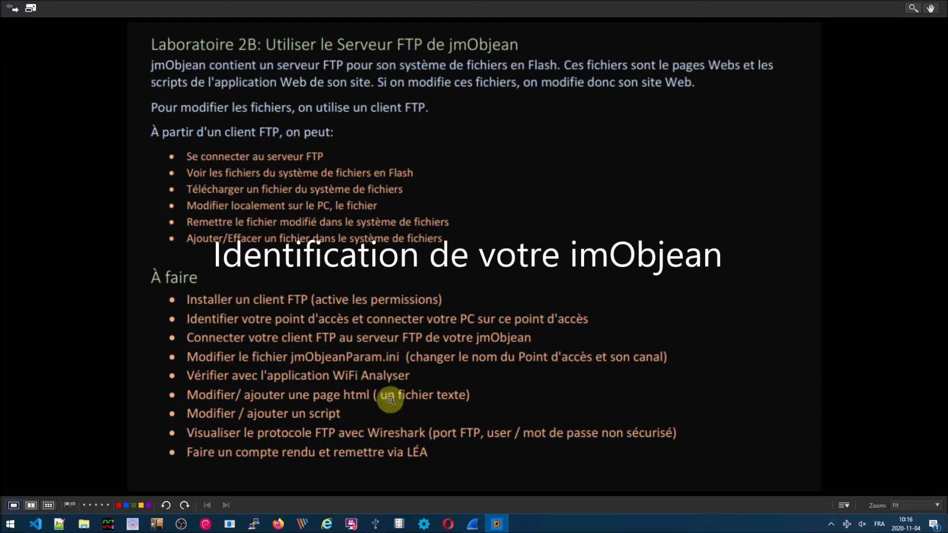
Step: Switch to jmSerialCom, clear its log, and compare the reported access point name with the PC's current Wi-Fi network
click(378, 525)
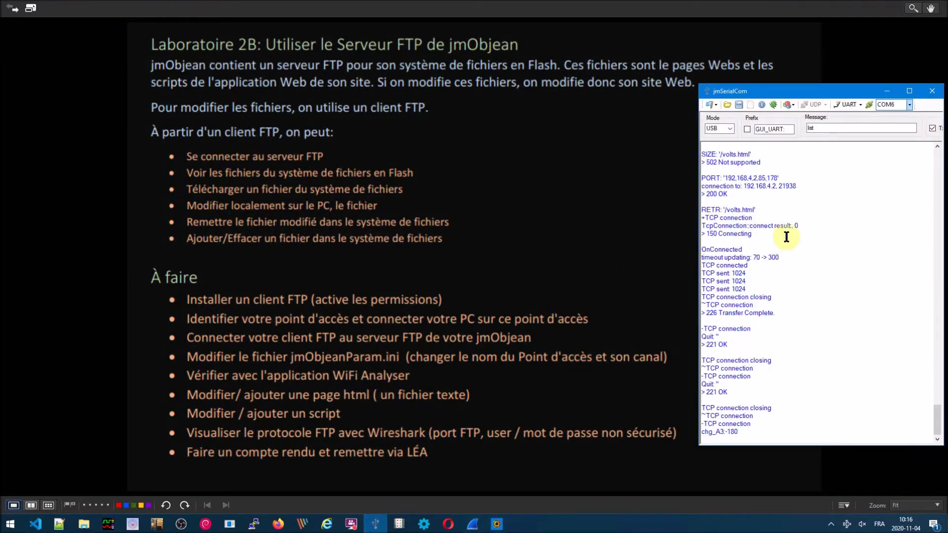
click(751, 105)
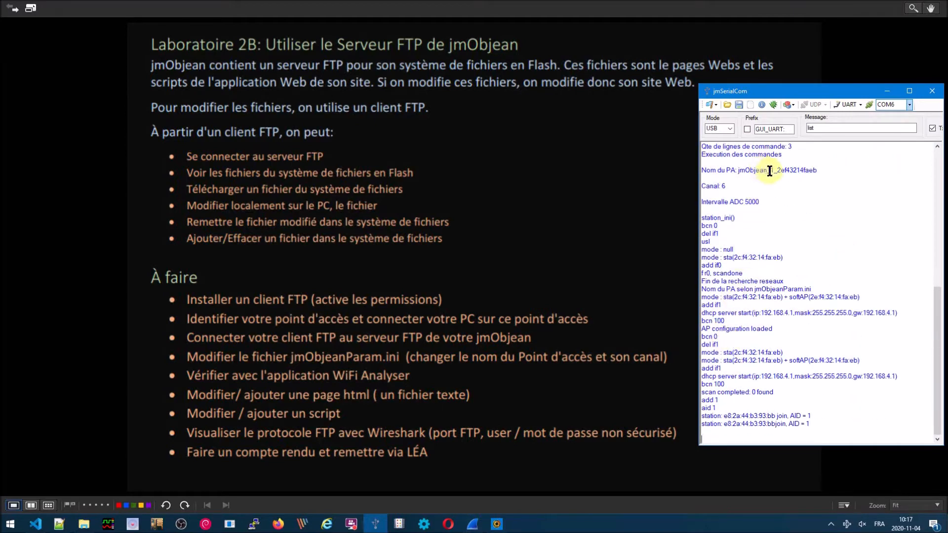
double_click(810, 171)
click(802, 178)
click(846, 524)
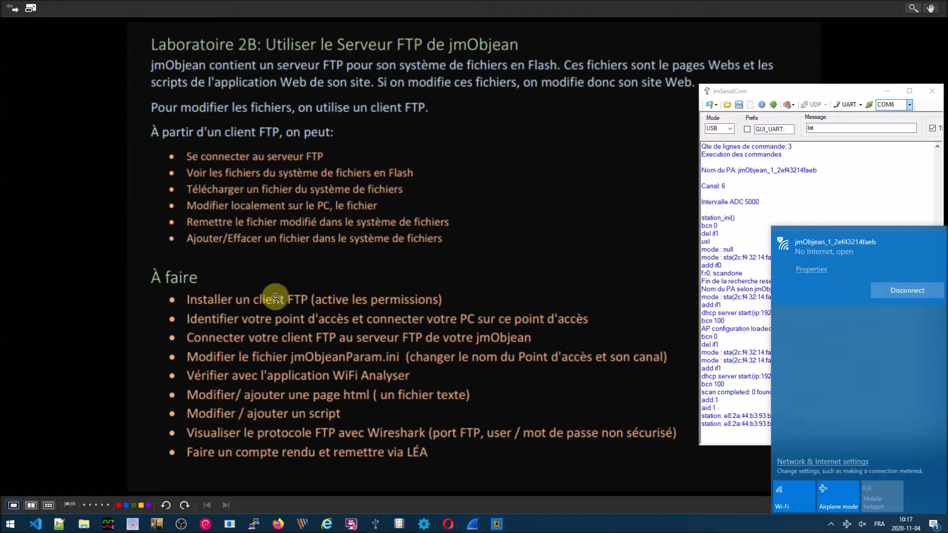
Step: Switch to Notepad++ and check for the NppFTP plugin and where to get more plugins
click(58, 524)
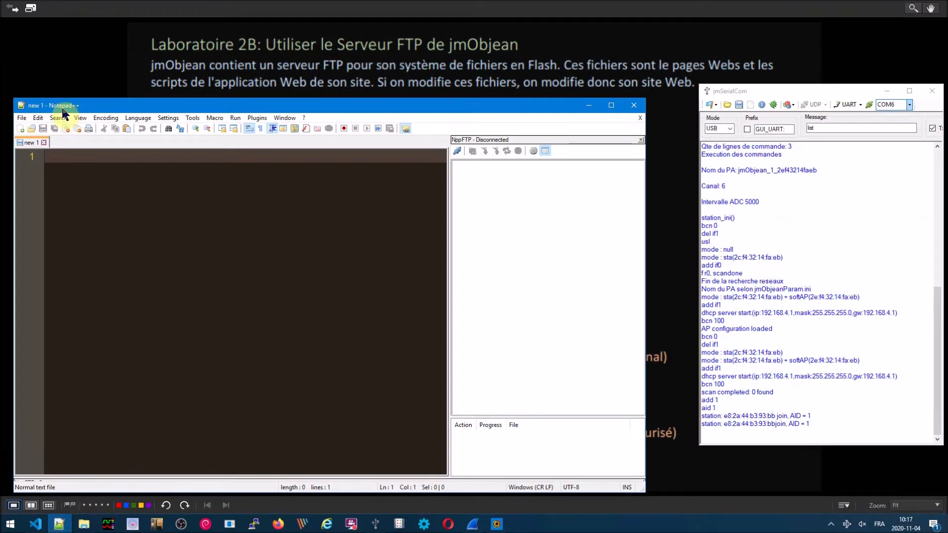
click(258, 118)
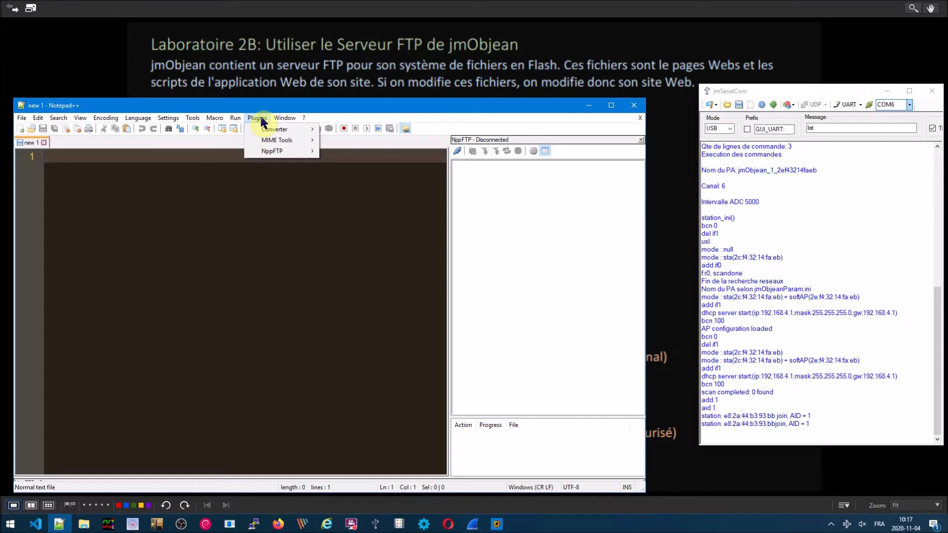
mouse_move(274, 156)
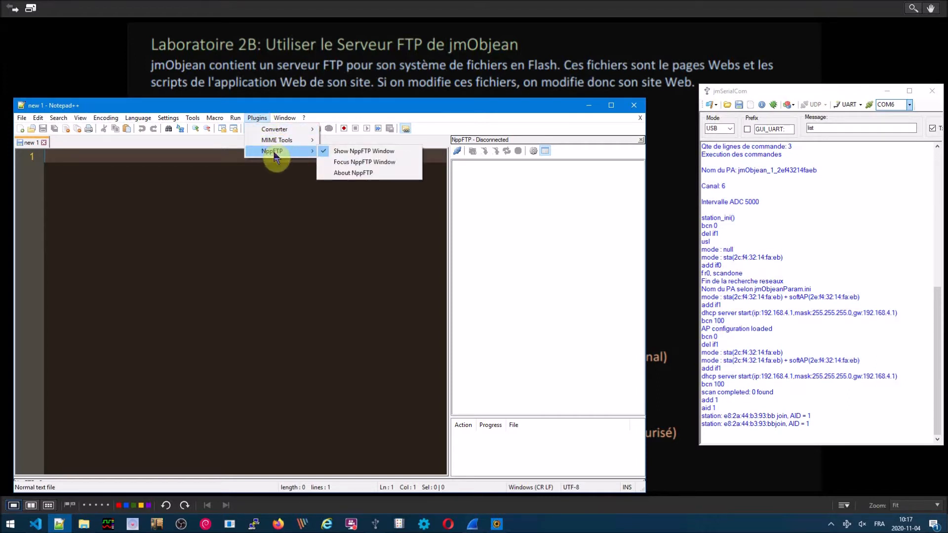
mouse_move(303, 120)
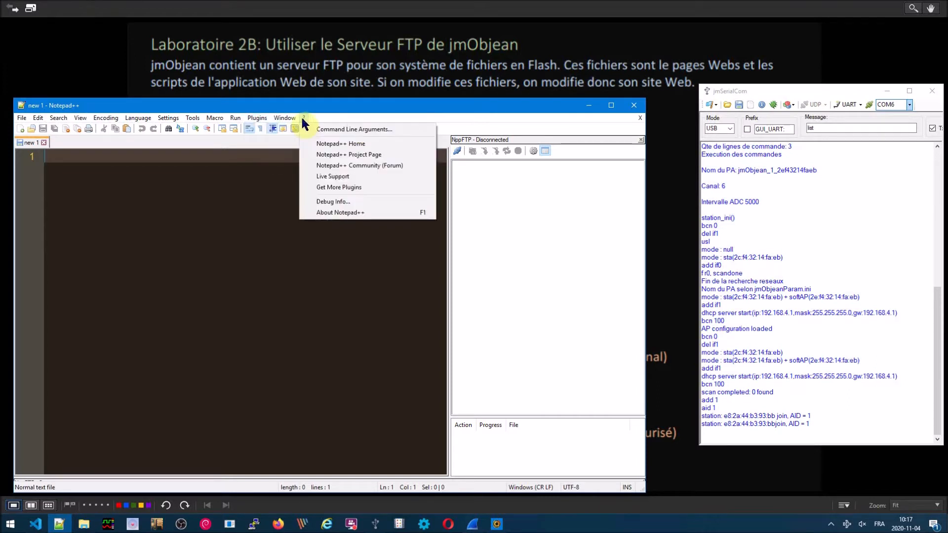
click(338, 188)
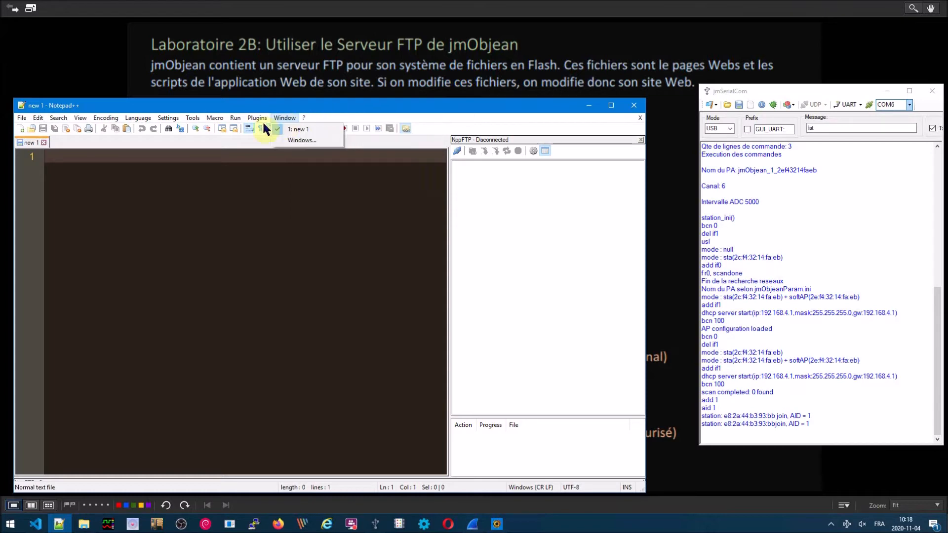
Step: Hide the NppFTP window and show it again
mouse_move(256, 121)
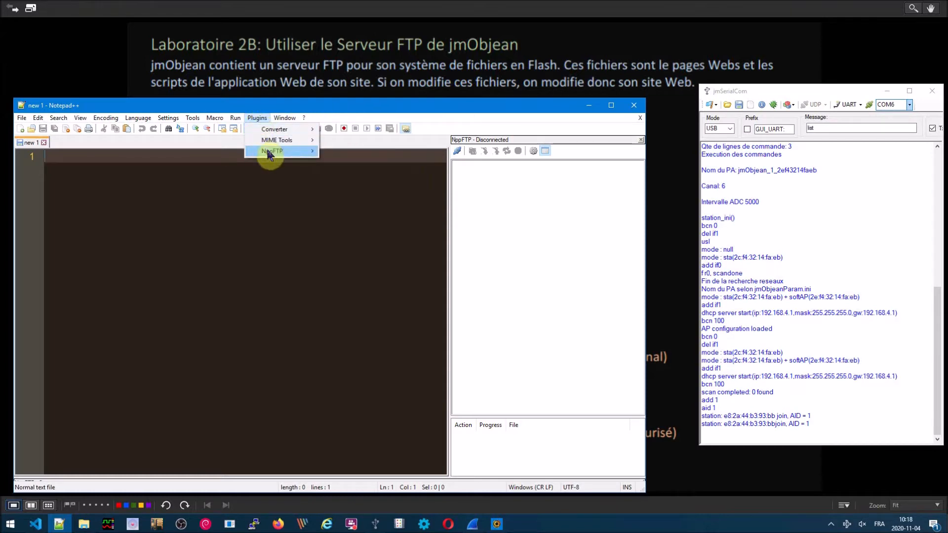
mouse_move(268, 151)
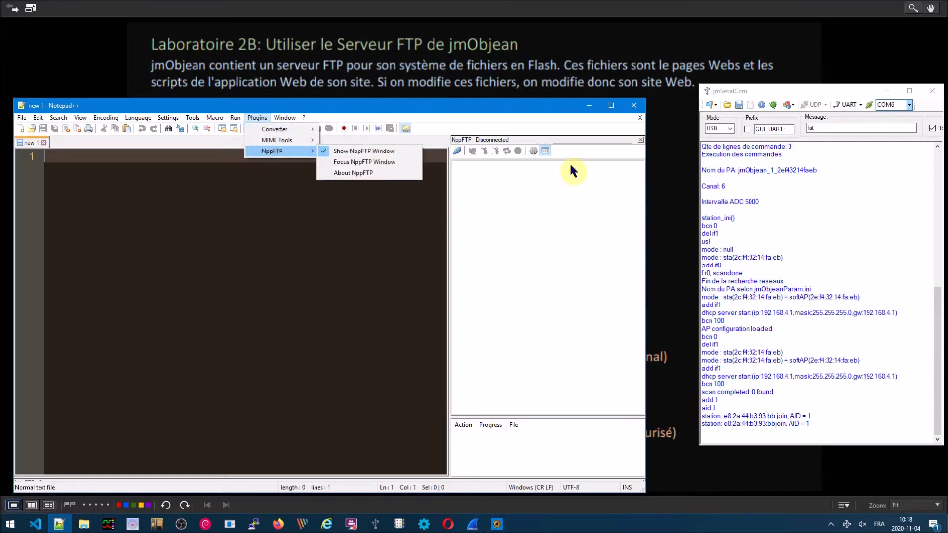
click(321, 150)
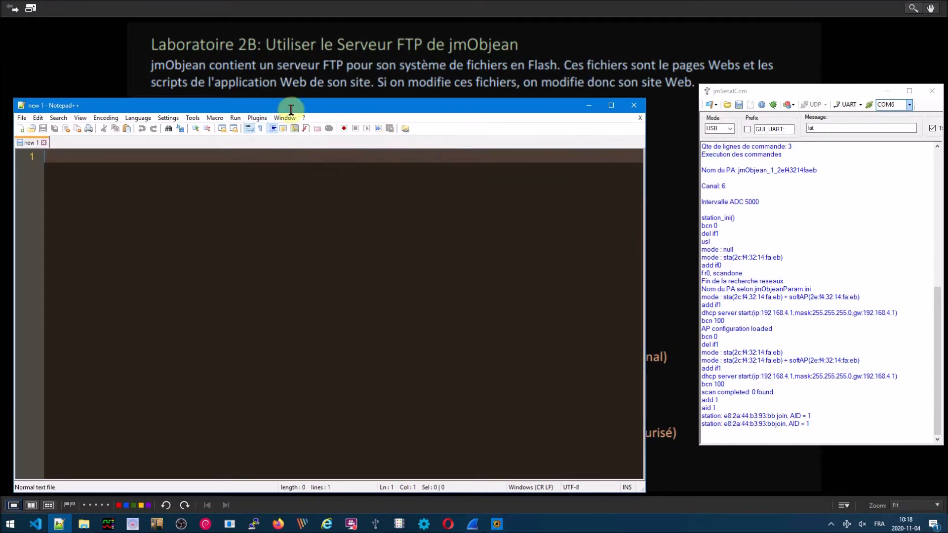
click(259, 119)
mouse_move(271, 161)
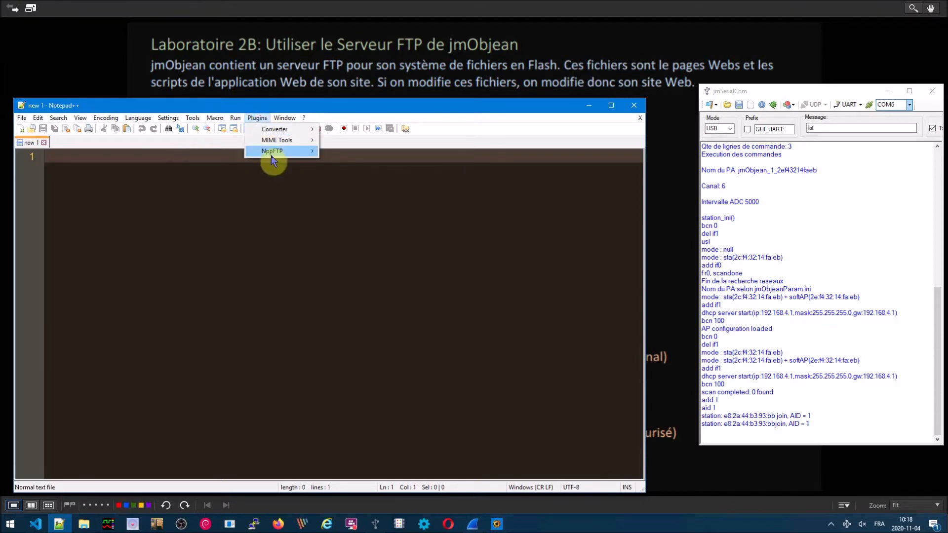
click(328, 153)
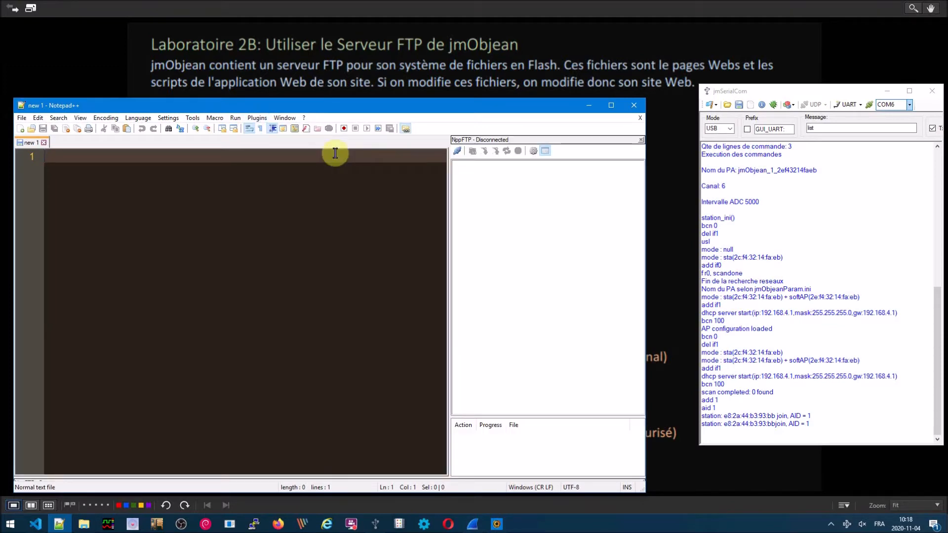
Step: Review the jmObjean FTP profile's hostname, username and initial remote directory, and connect to its server
click(532, 151)
click(553, 174)
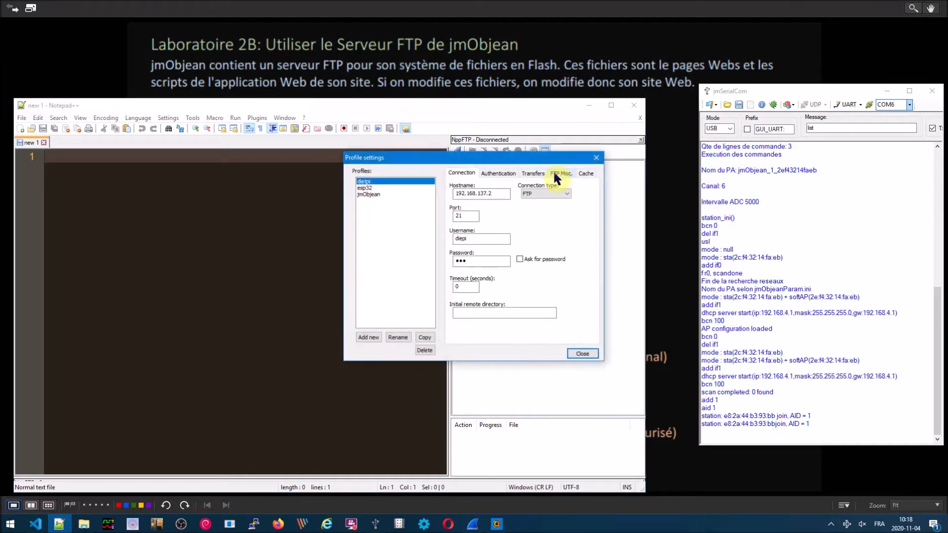
click(366, 194)
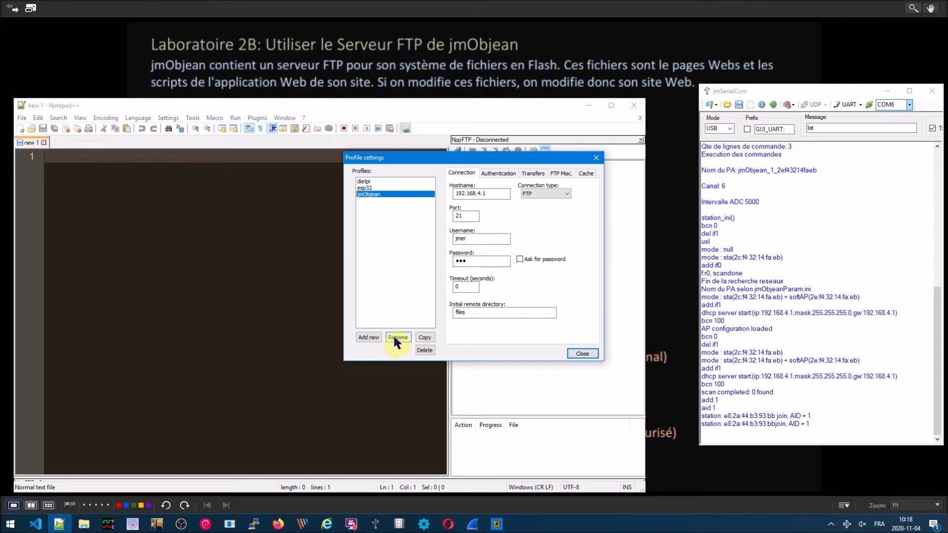
double_click(494, 195)
click(494, 196)
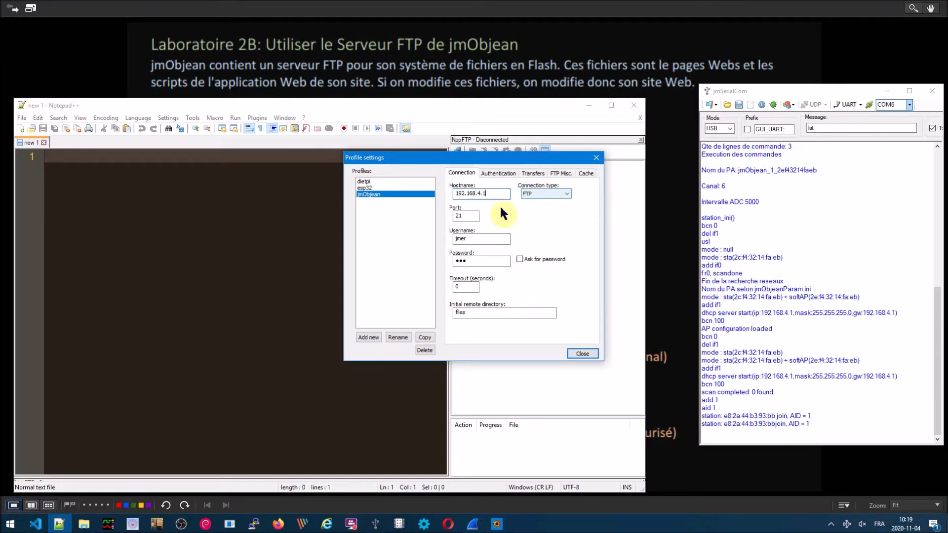
double_click(476, 239)
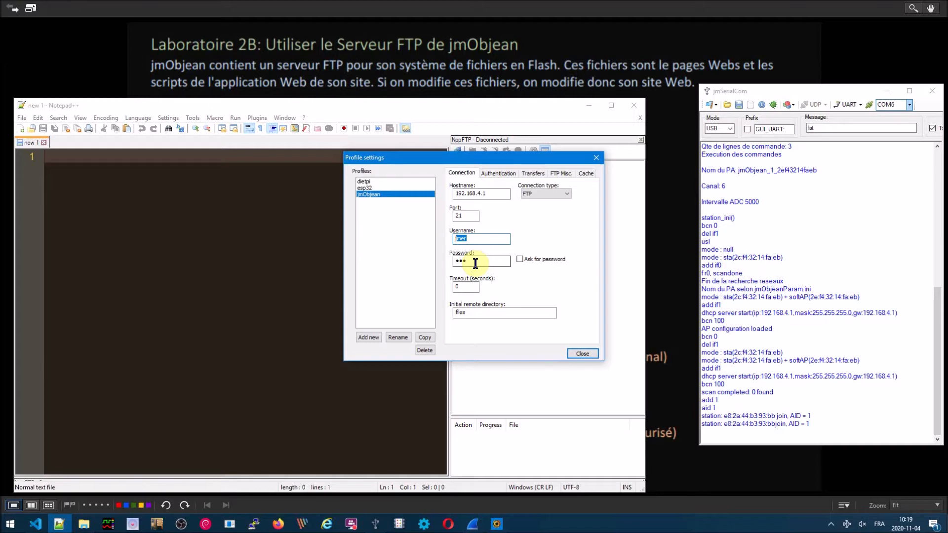
click(476, 312)
click(588, 353)
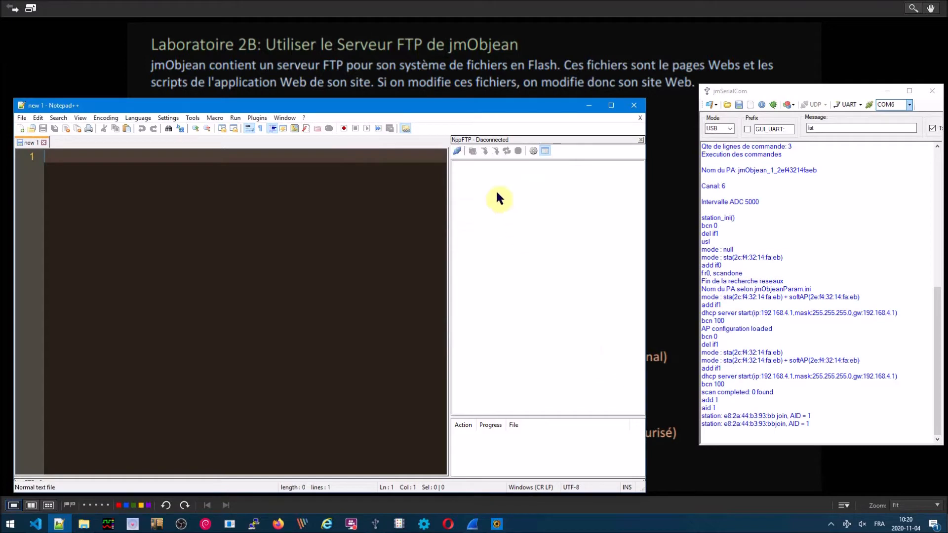
click(456, 151)
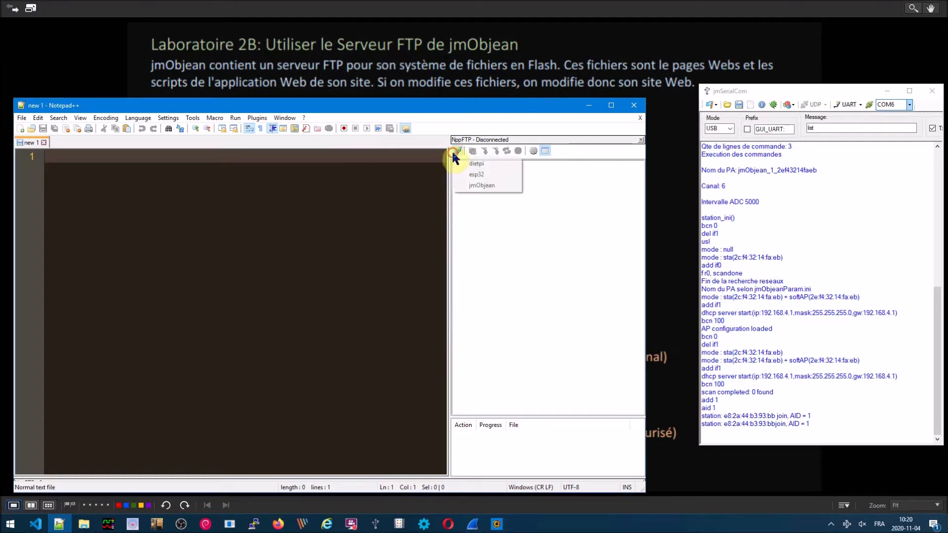
click(481, 186)
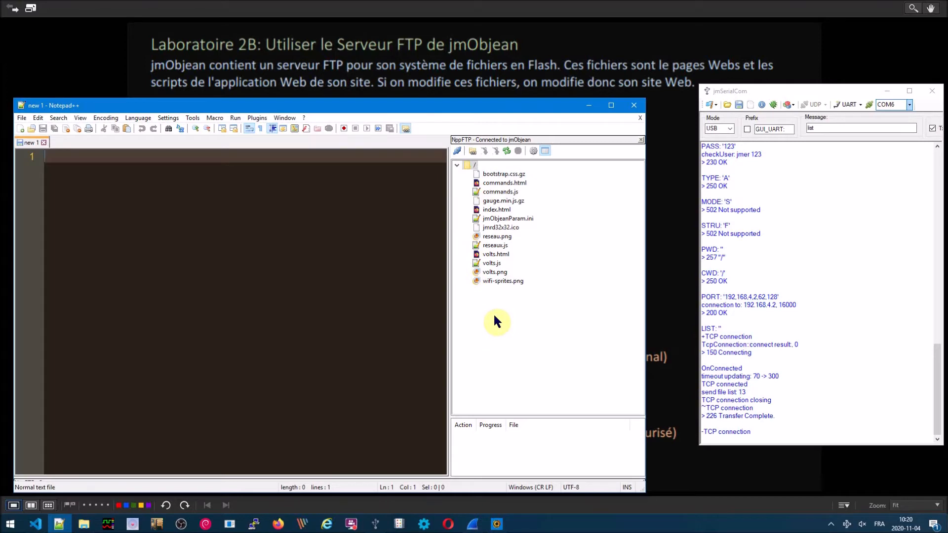
Step: Switch to Wireshark and restart the Wi-Fi capture without saving the captured packets
click(475, 524)
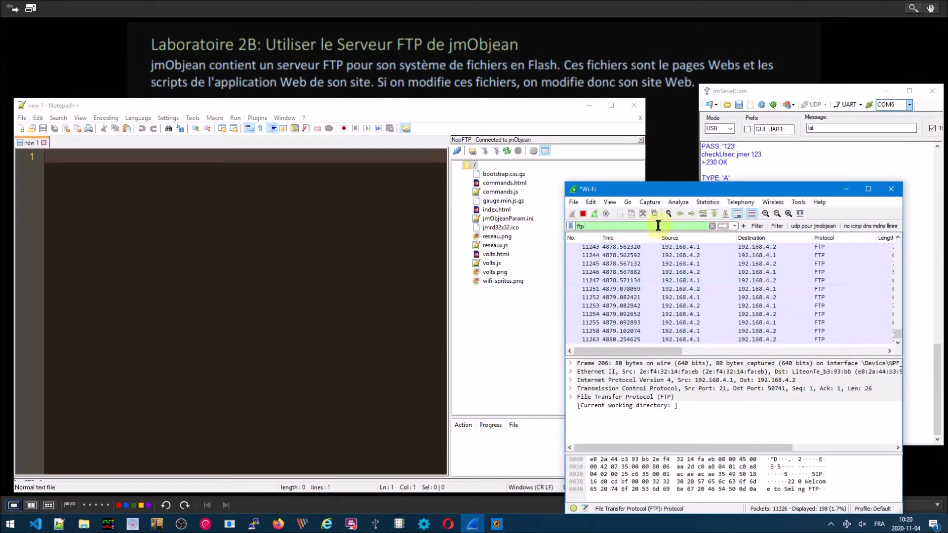
click(582, 213)
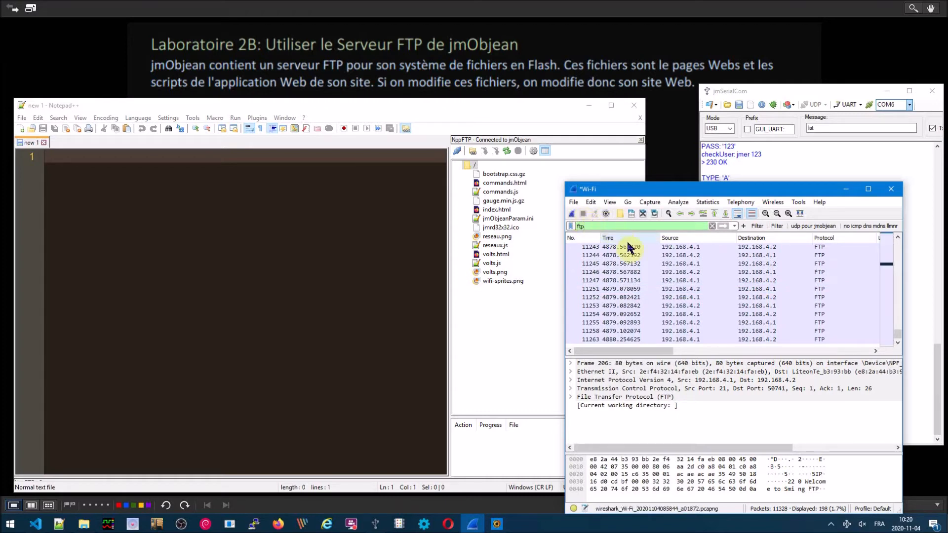
click(571, 213)
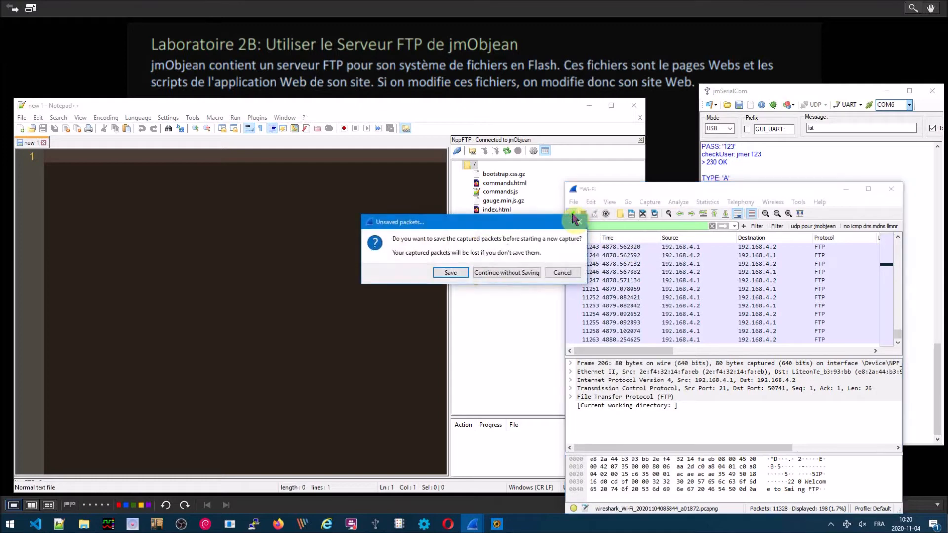
click(488, 274)
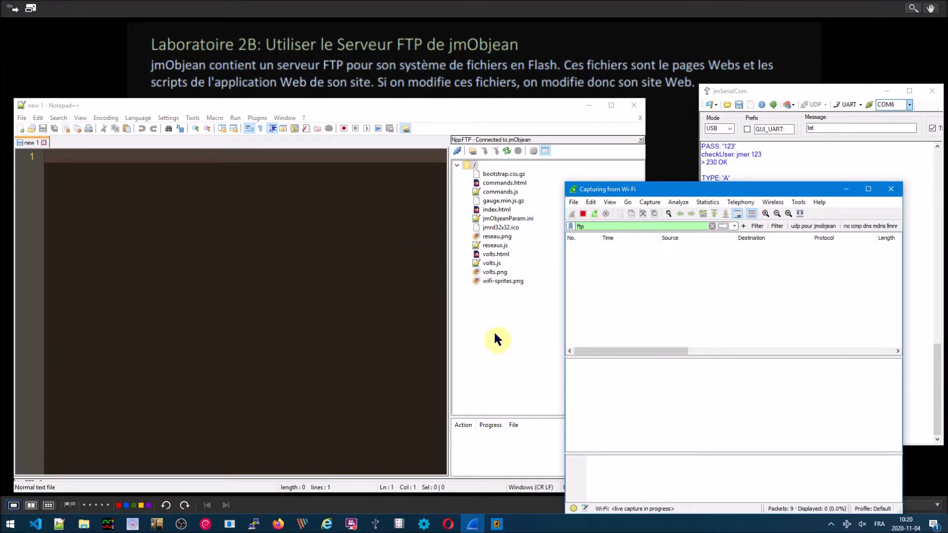
Step: In Notepad++, disconnect the FTP session and reconnect with the jmObjean profile
click(457, 150)
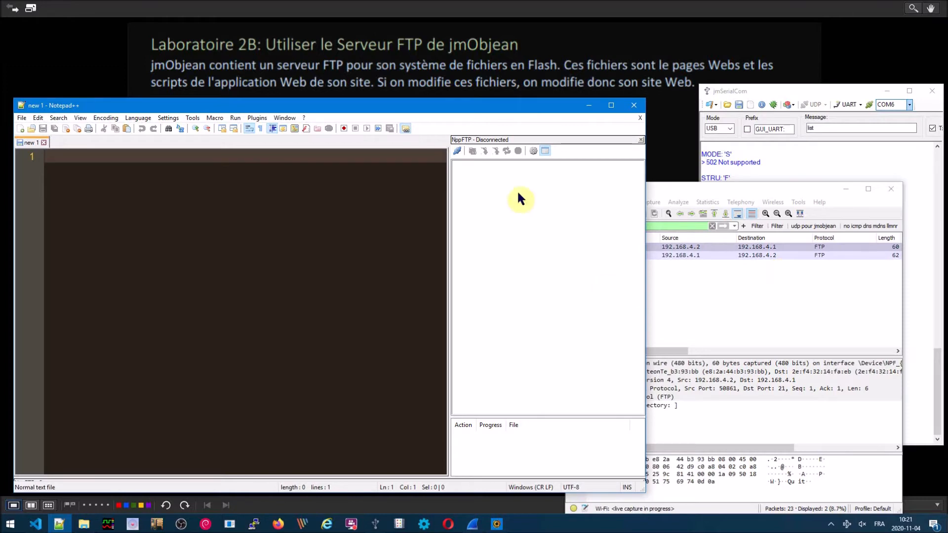
click(457, 150)
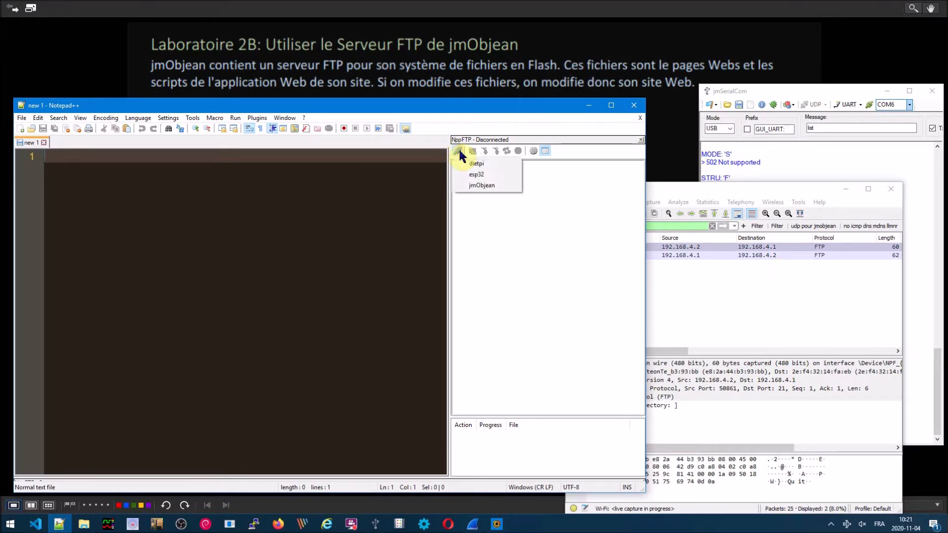
click(471, 188)
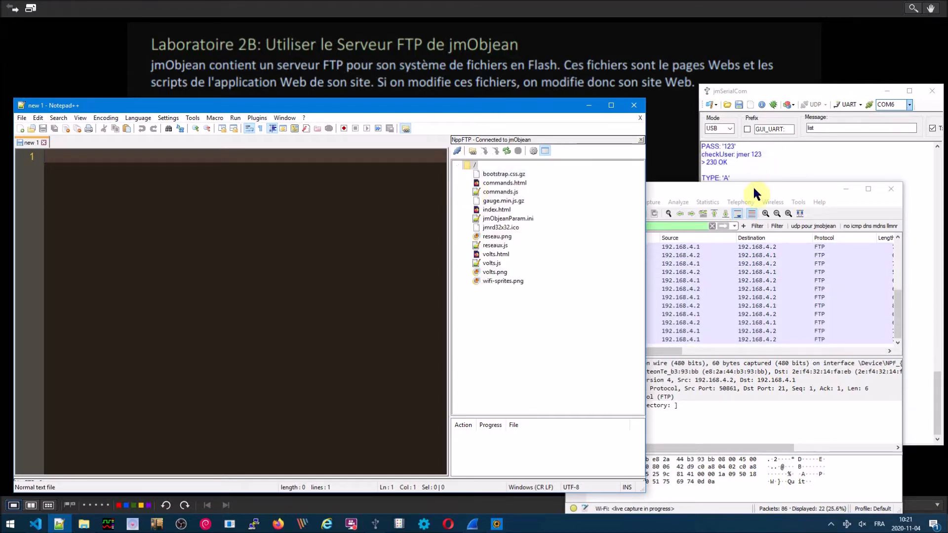
Step: Examine the captured FTP login and file listing exchange in a maximized Wireshark window, and minimize Wireshark
click(867, 189)
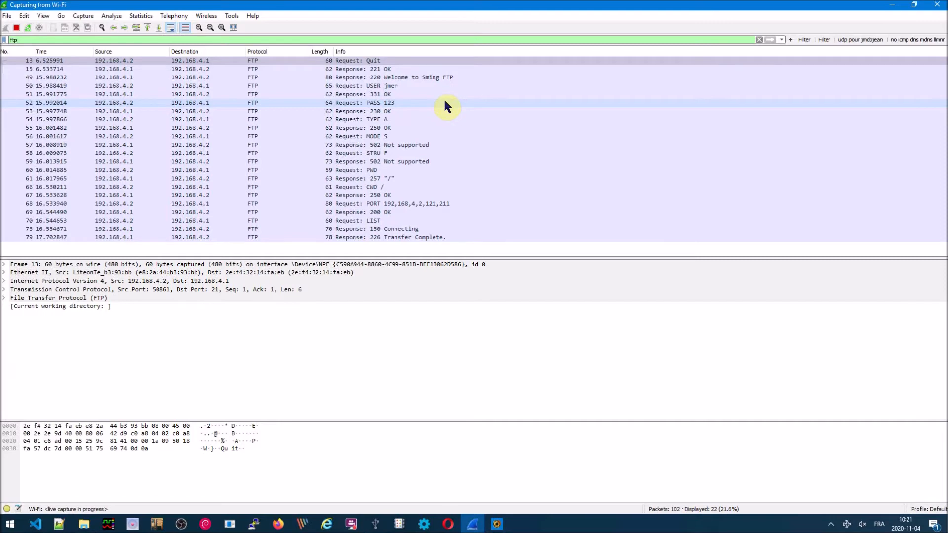
click(913, 6)
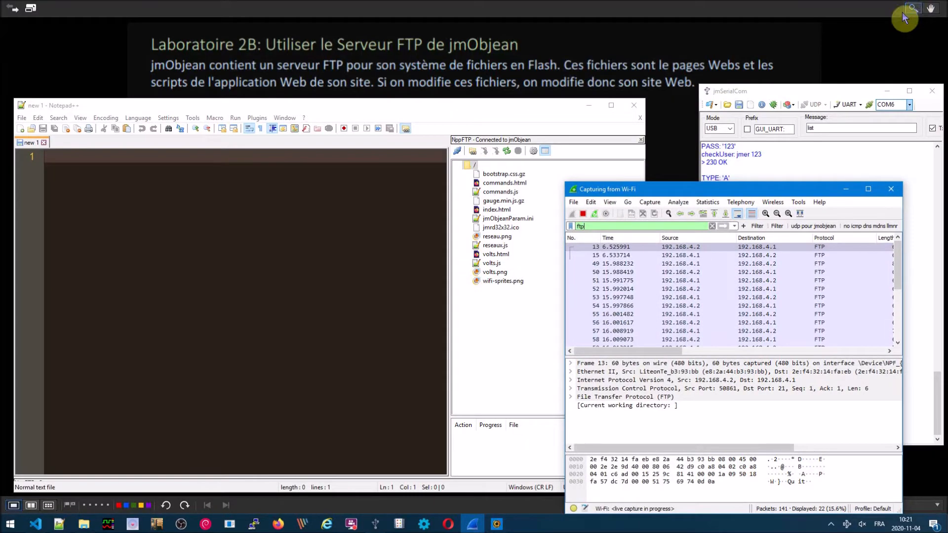
click(847, 189)
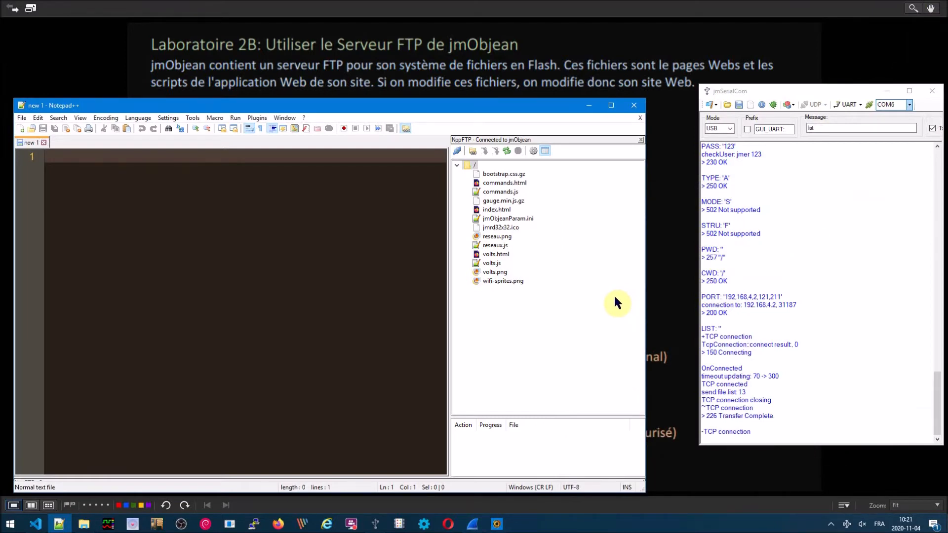
Step: Open jmObjeanParam.ini from the FTP server and set param pa to BIBI and param canal to 9
double_click(504, 219)
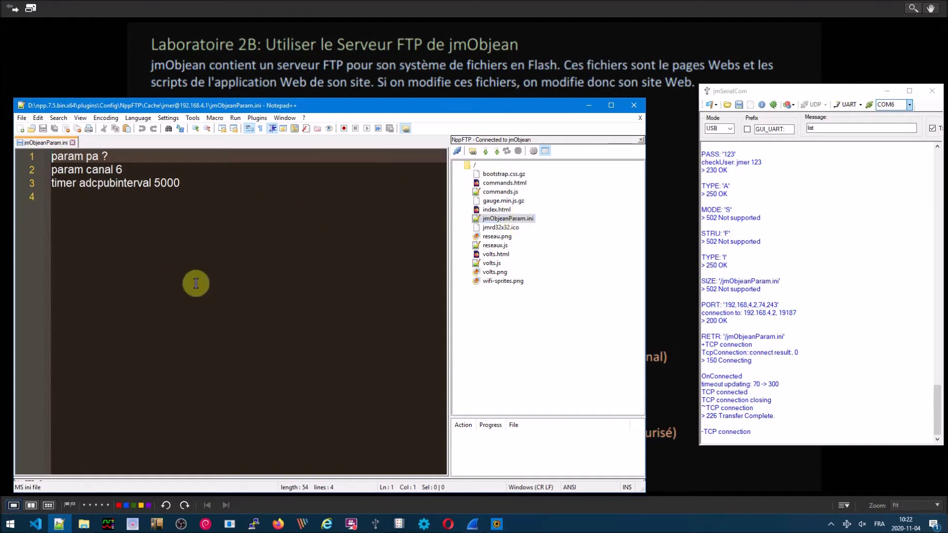
click(109, 155)
key(BackSpace)
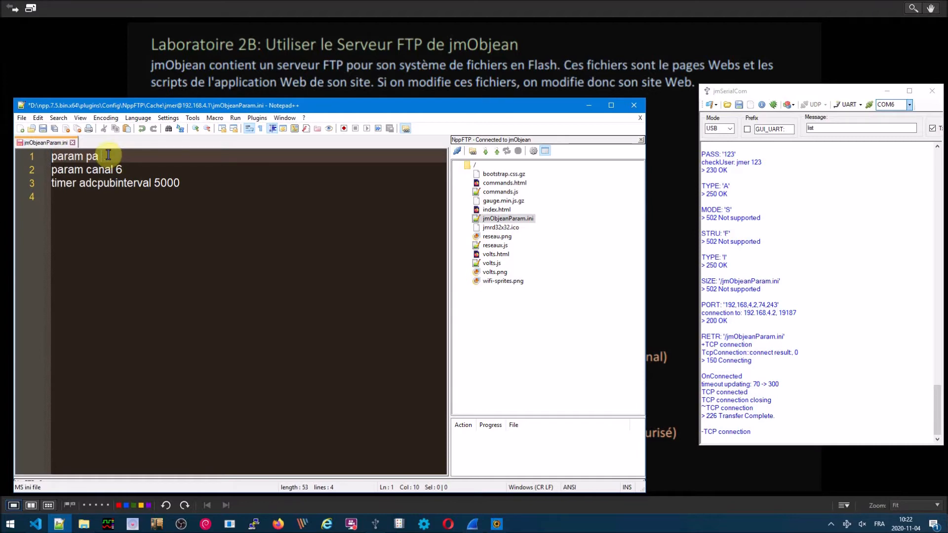
text(BIBI)
click(126, 169)
key(BackSpace)
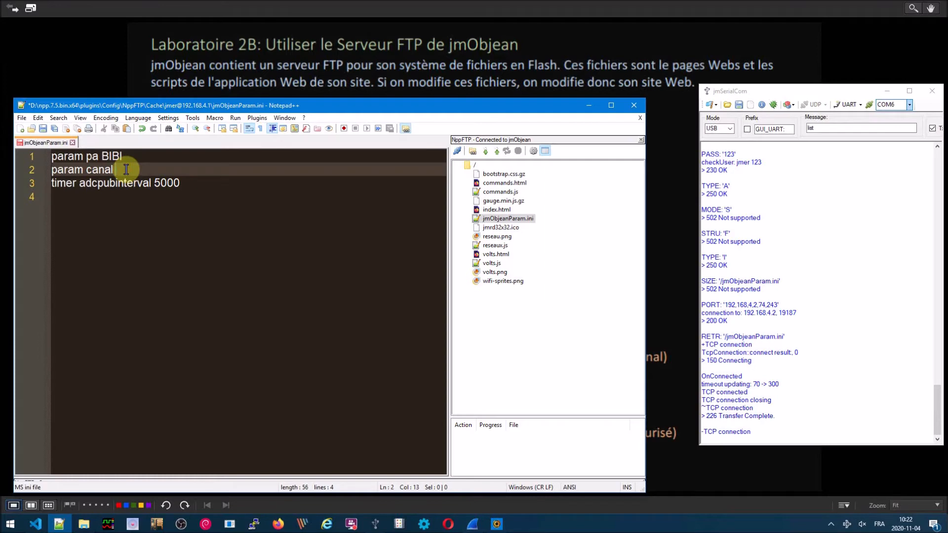
text(9)
Step: Find and launch the WiFi Analyzer application
click(12, 525)
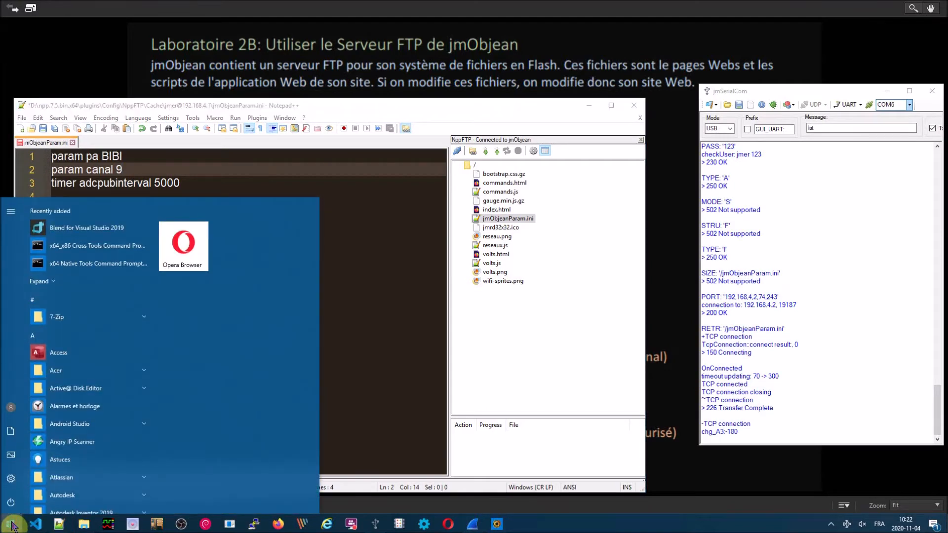
text(wifi)
key(Return)
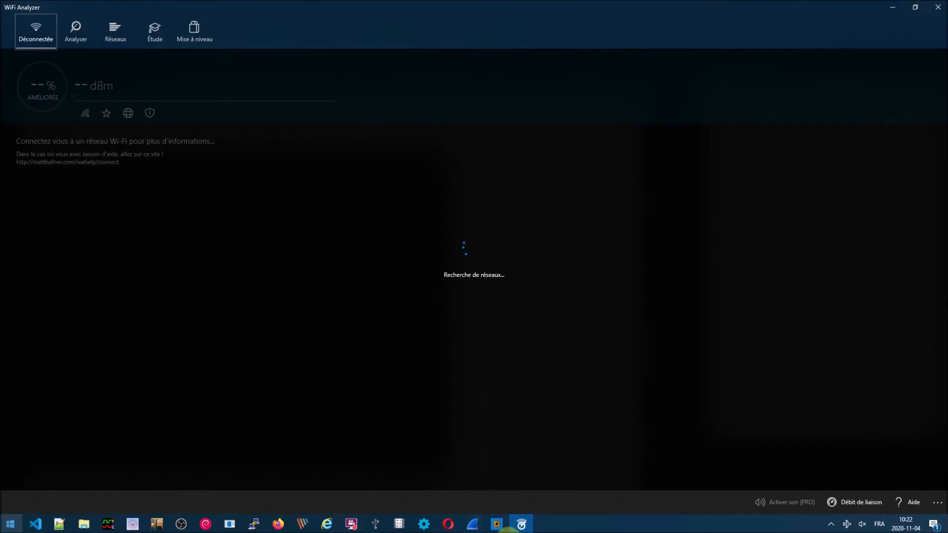
Step: Examine the detected networks and jmObjean's current channel in WiFi Analyzer's network list and channel graph
click(115, 38)
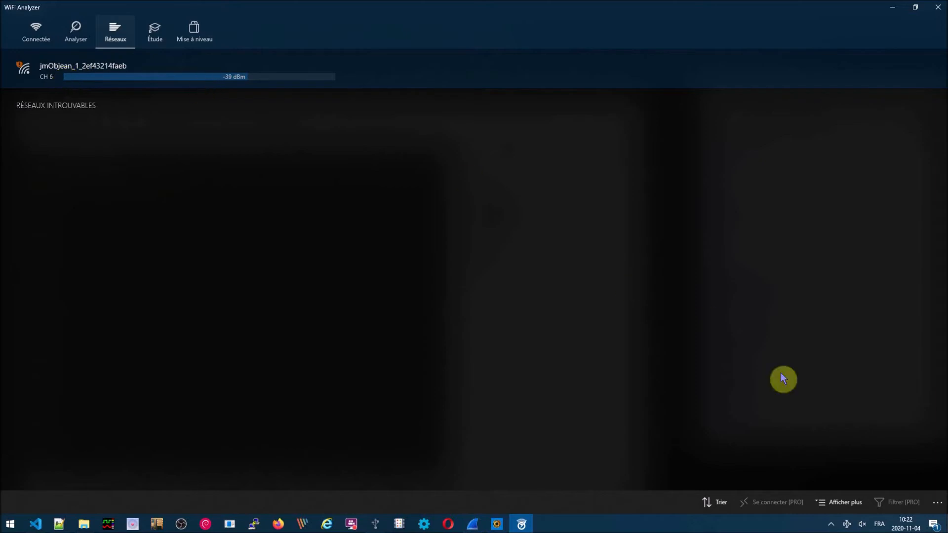
click(847, 525)
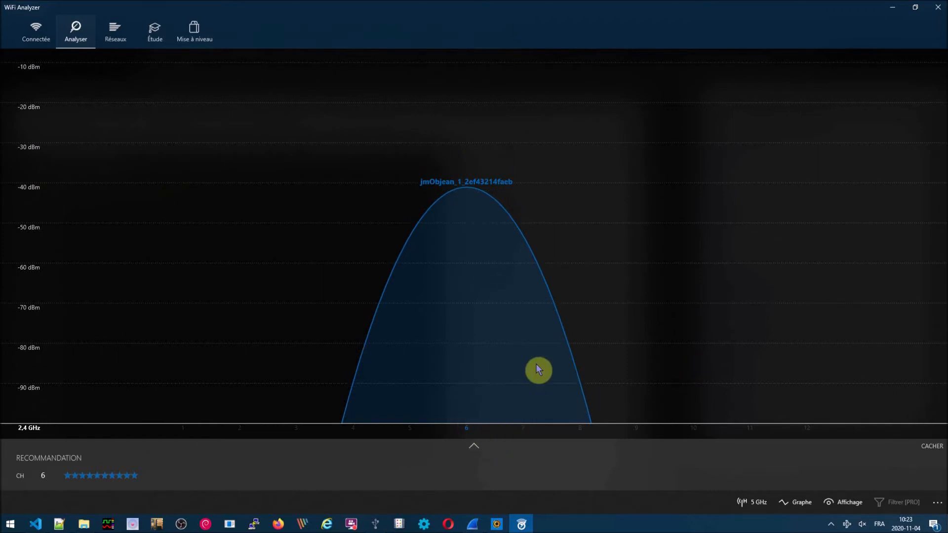
Step: Save jmObjeanParam.ini to the FTP server from Notepad++, and check the access point name and channel in the jmSerialCom log
click(58, 526)
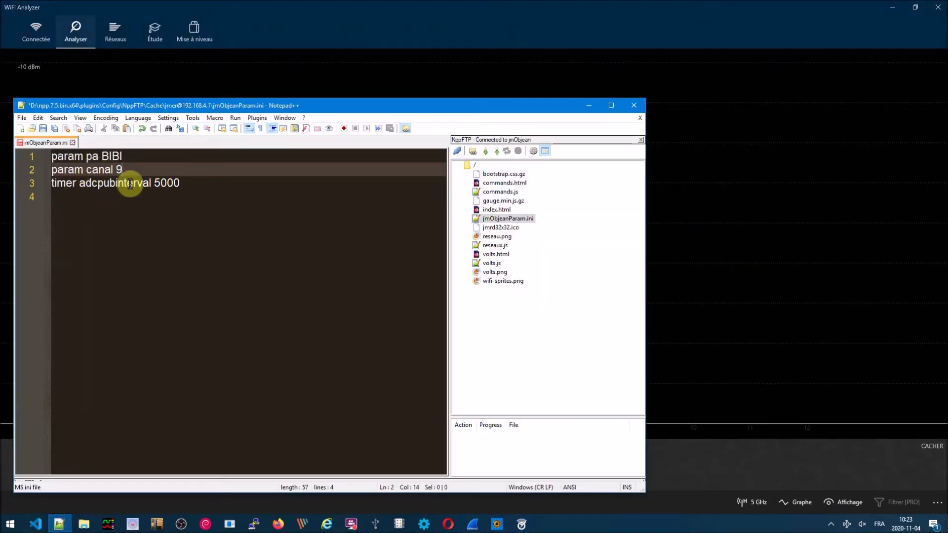
key(ctrl+s)
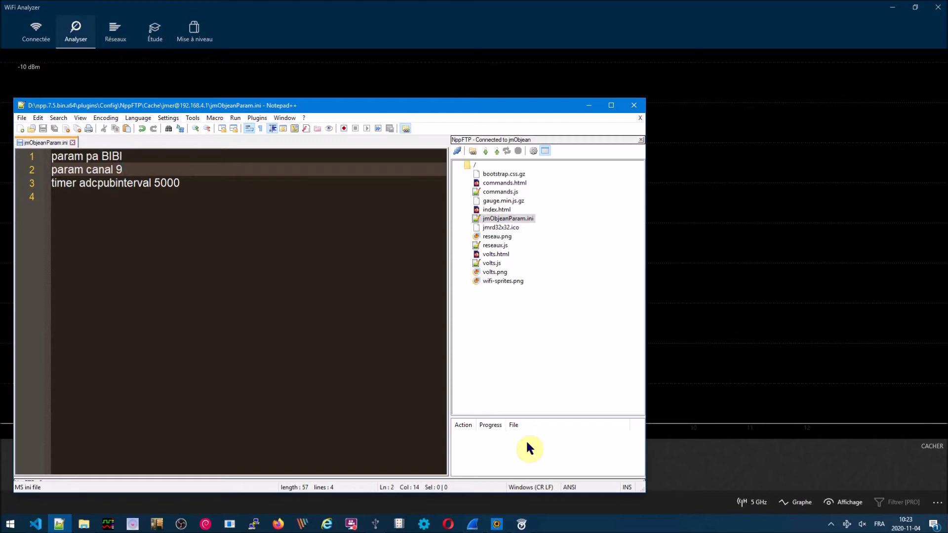
click(389, 524)
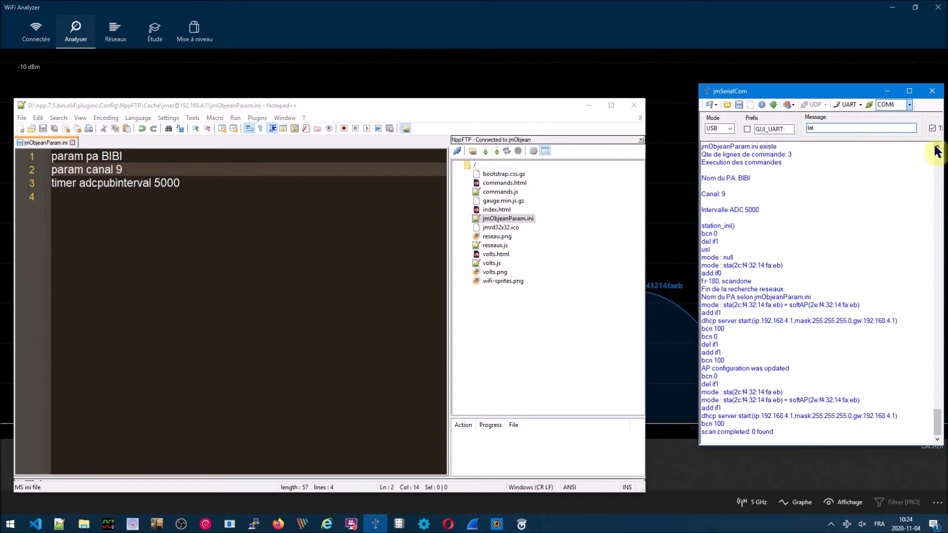
scroll(937, 148, up, 3)
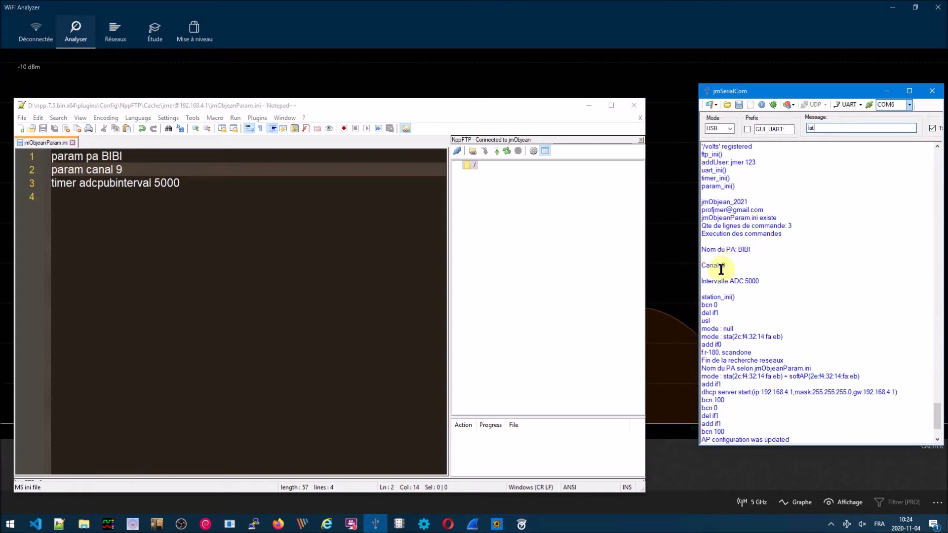
Step: Connect the PC to the BIBI Wi-Fi network and return to jmSerialCom
click(846, 524)
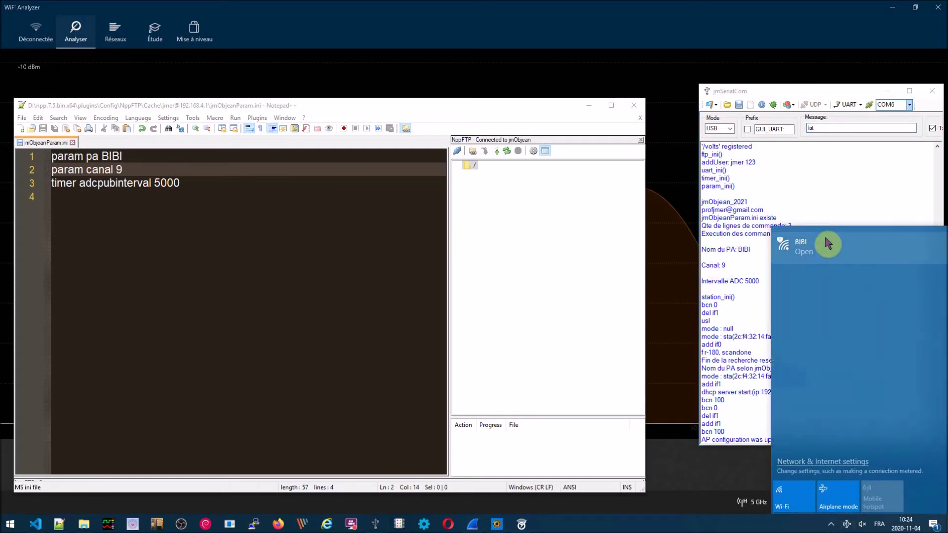
click(826, 251)
click(906, 316)
click(788, 174)
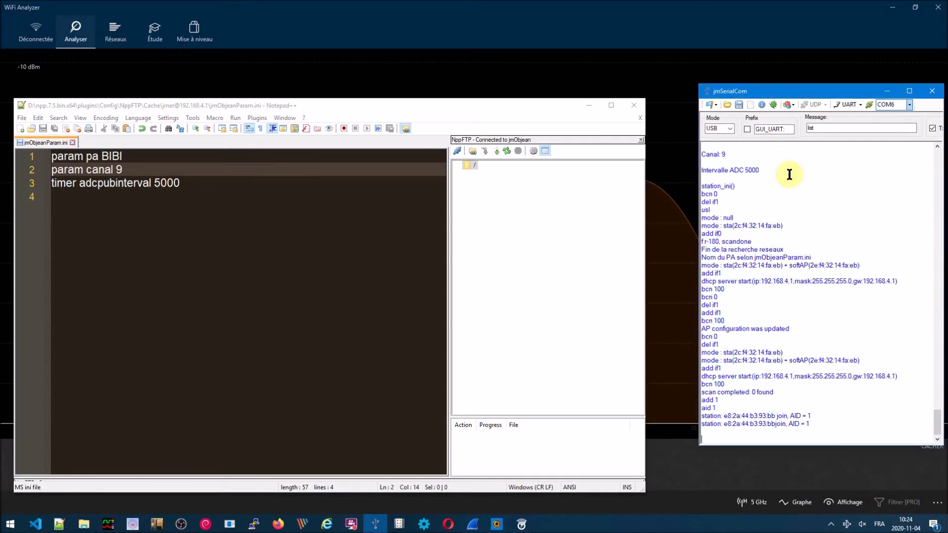
Step: Send the command "ota restart" to jmObjean from jmSerialCom
click(820, 128)
double_click(820, 127)
text(ota)
text(restart)
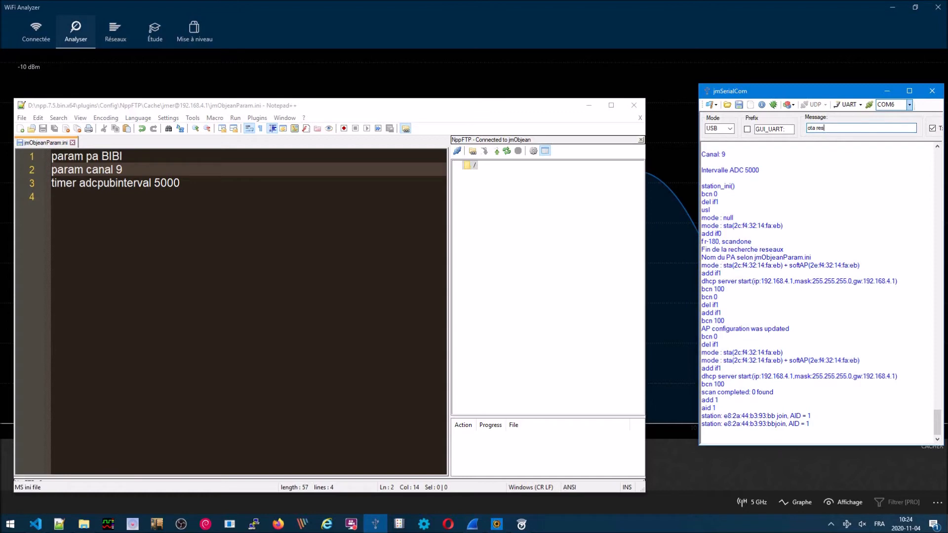
key(Return)
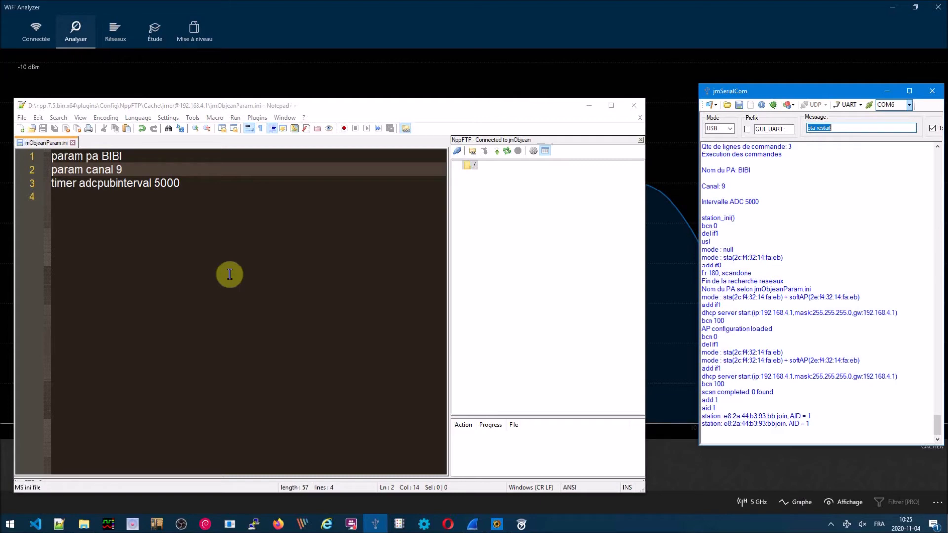
Step: Check BIBI's channel in WiFi Analyzer's graph and return to the Laboratoire 2B instructions
click(521, 525)
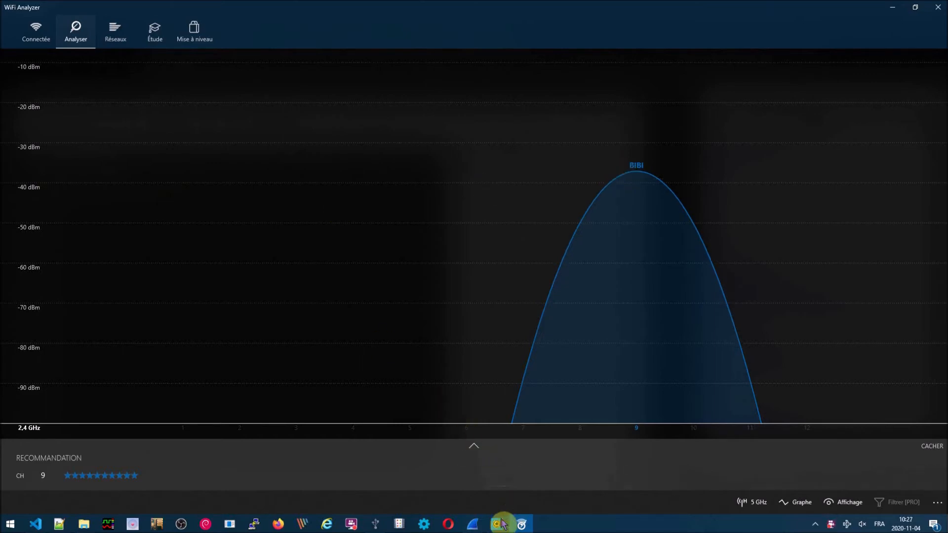
click(496, 525)
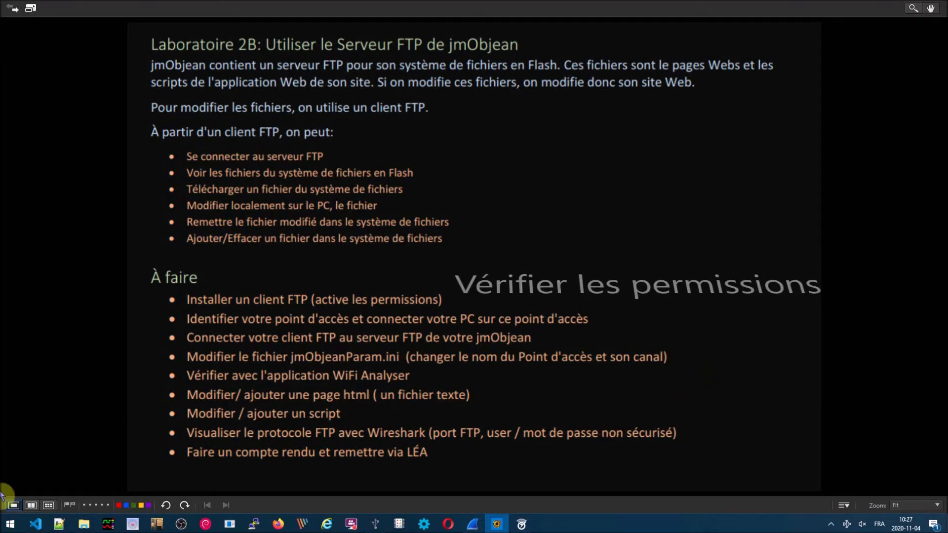
Step: Find and open Windows Defender Firewall, and show the inbound rules of its advanced settings in a maximized window
click(10, 525)
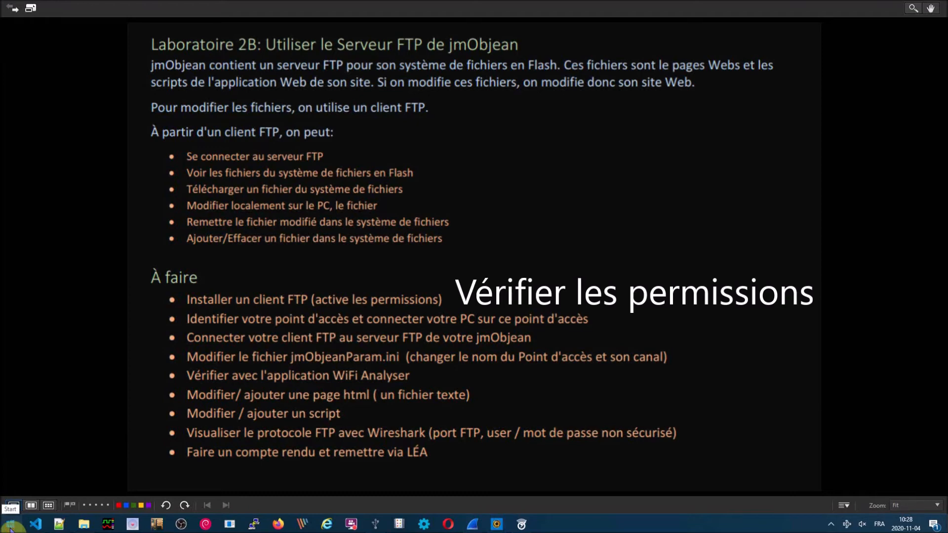
text(defen)
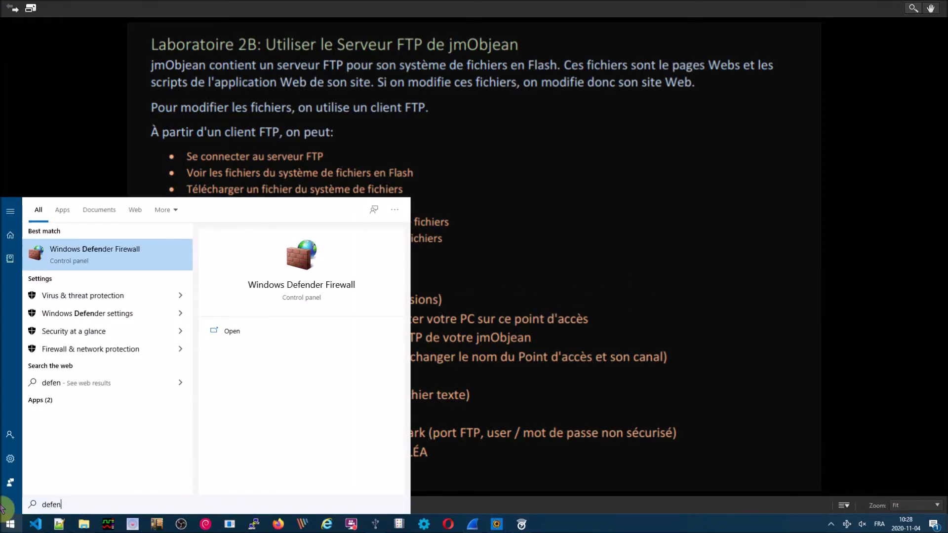
click(93, 256)
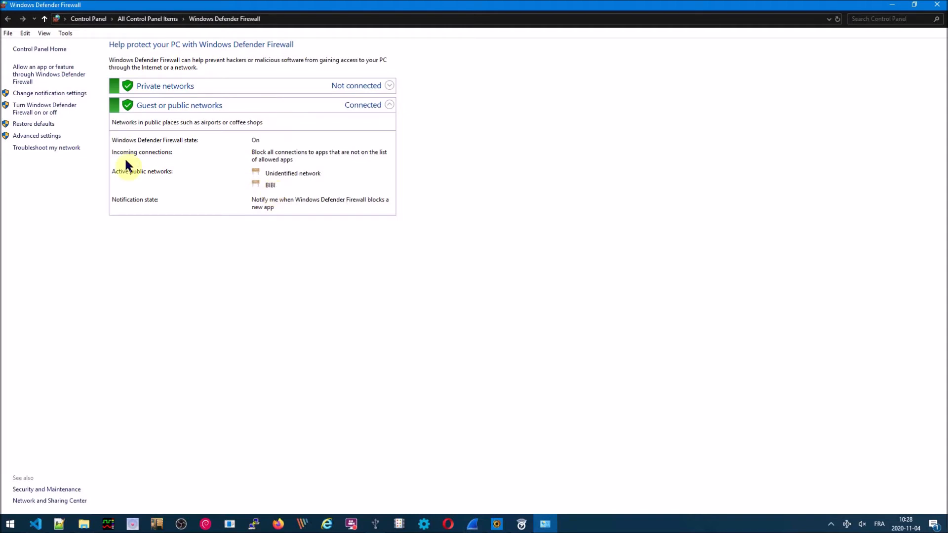
click(33, 135)
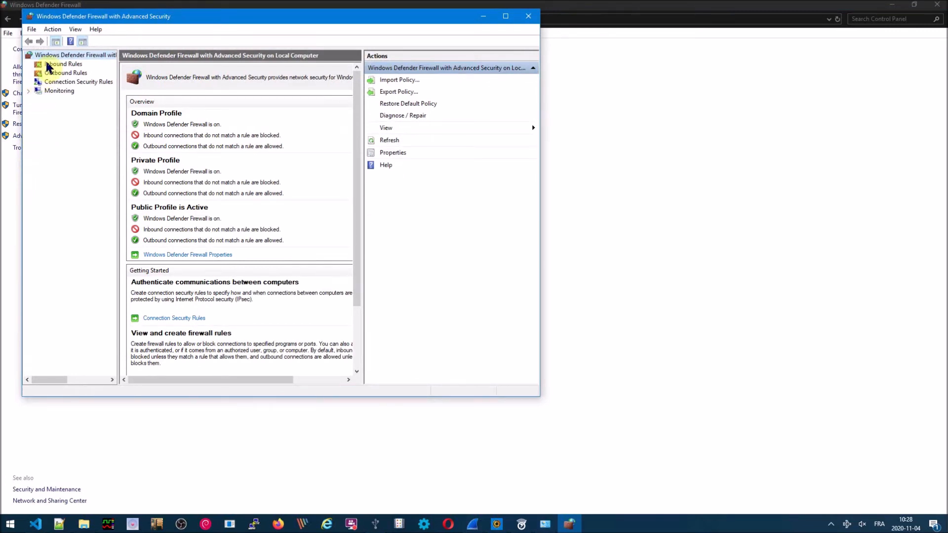
click(48, 65)
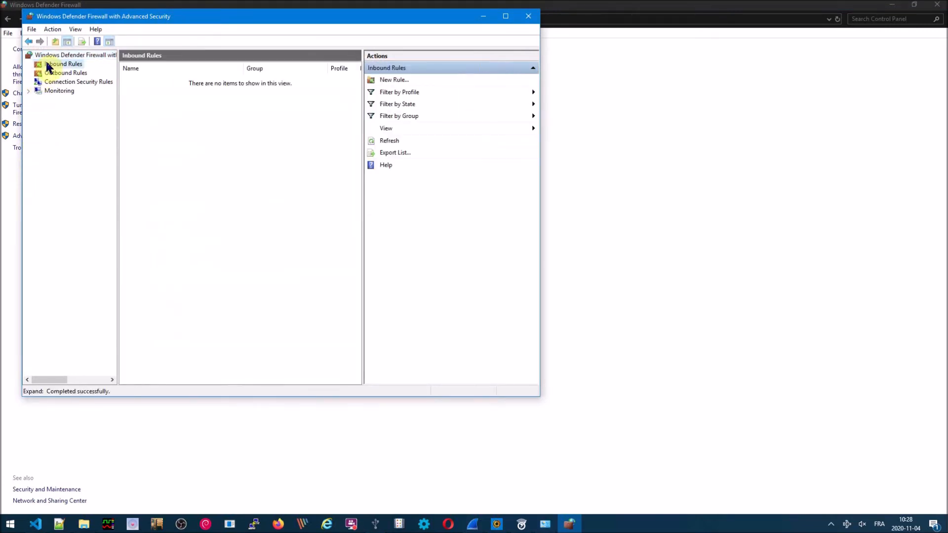
click(505, 18)
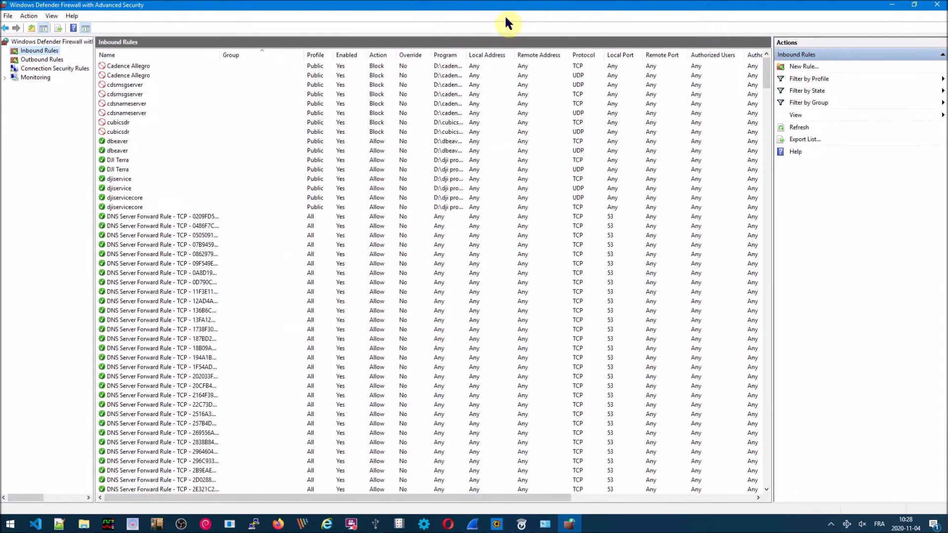
Step: Examine the UDP and TCP inbound rules for Notepad++ and close the firewall window
drag(765, 89, 800, 297)
click(173, 171)
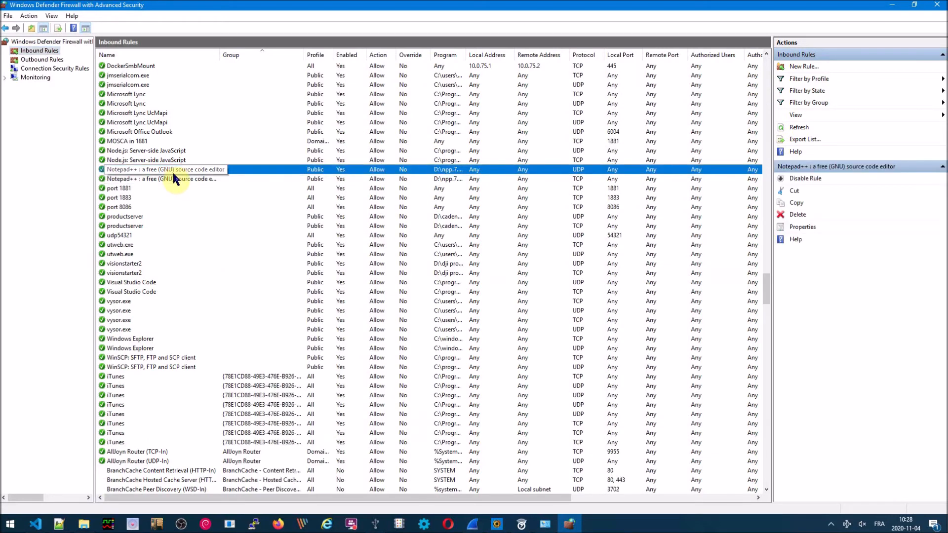
click(576, 180)
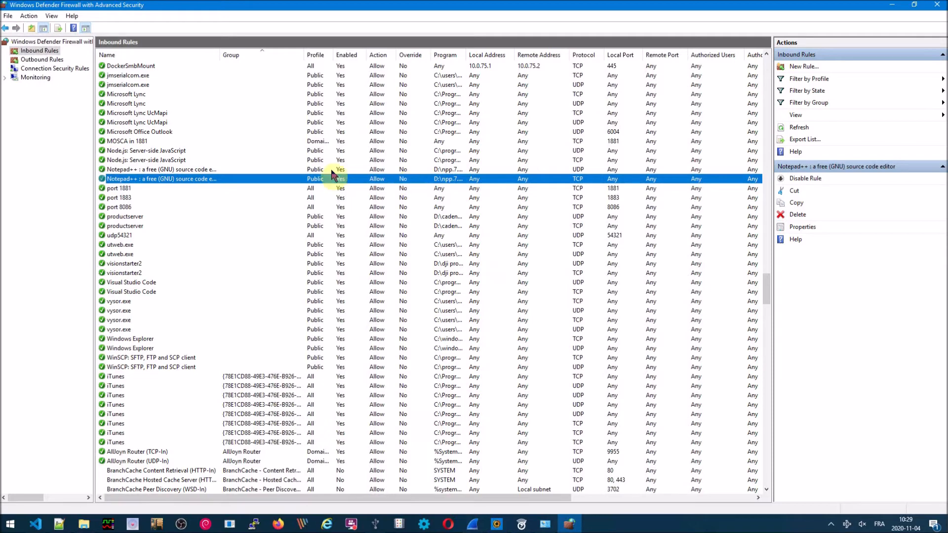
click(935, 8)
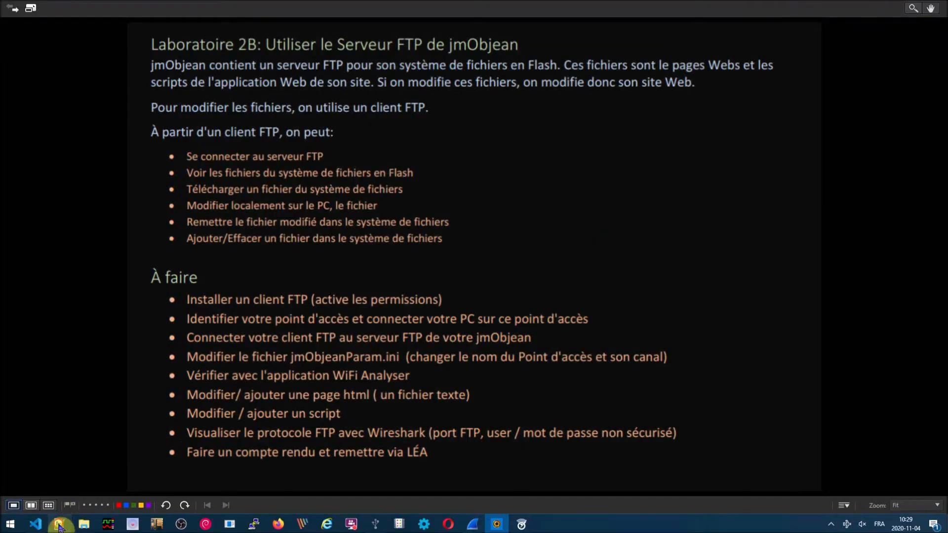
Step: Create a new document in Notepad++ containing the text "Bonjour à tous"
click(58, 524)
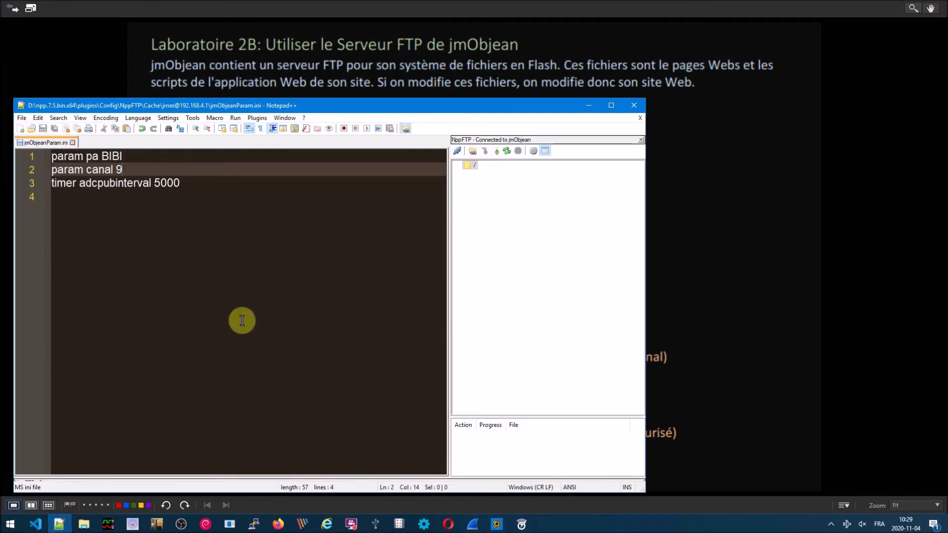
click(20, 130)
text(Bonjour à)
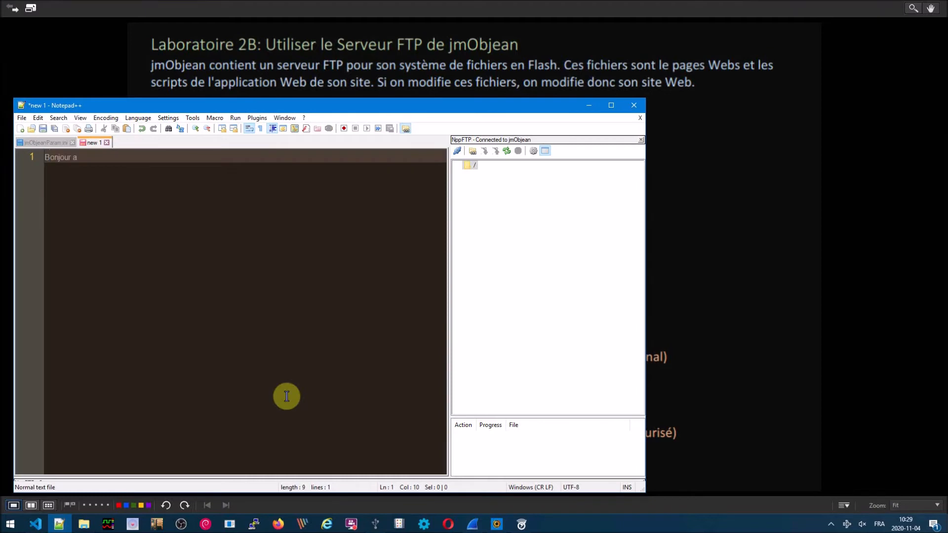
text( tous)
Step: Save the new document as a normal text file named bonjour in the FTP server's NppFTP cache folder
click(22, 117)
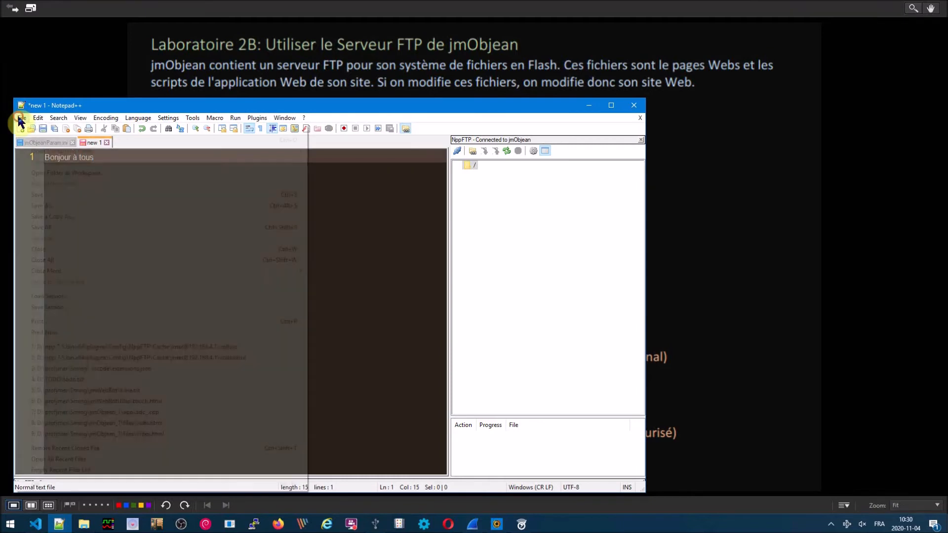
click(55, 198)
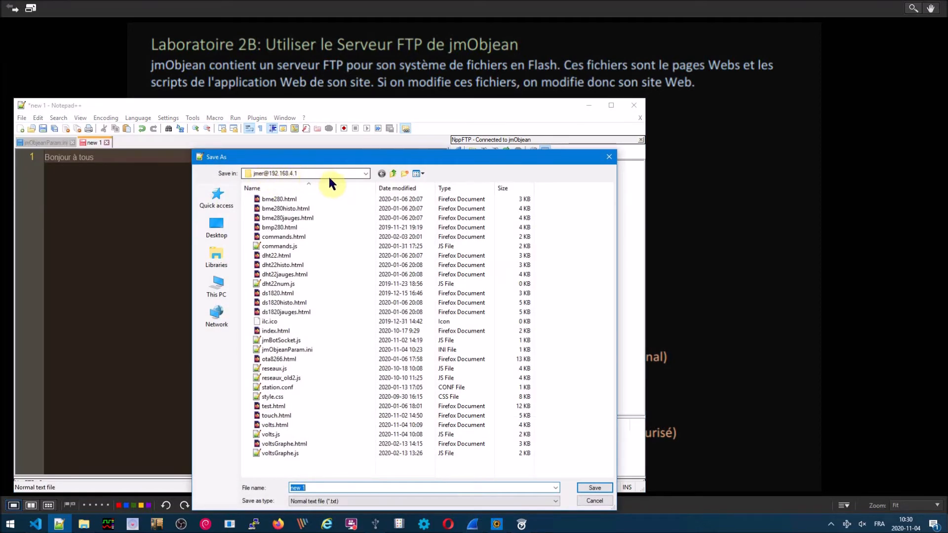
text(bonjour)
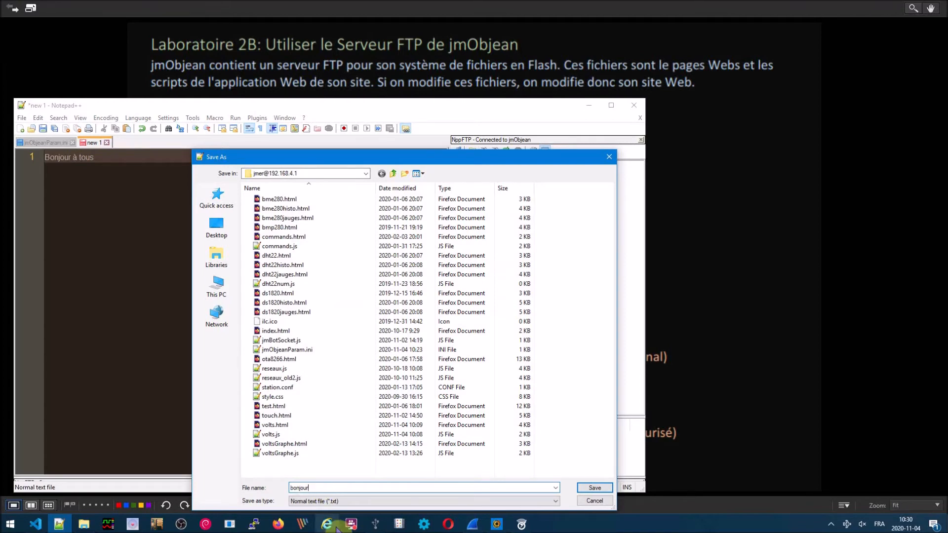
click(592, 488)
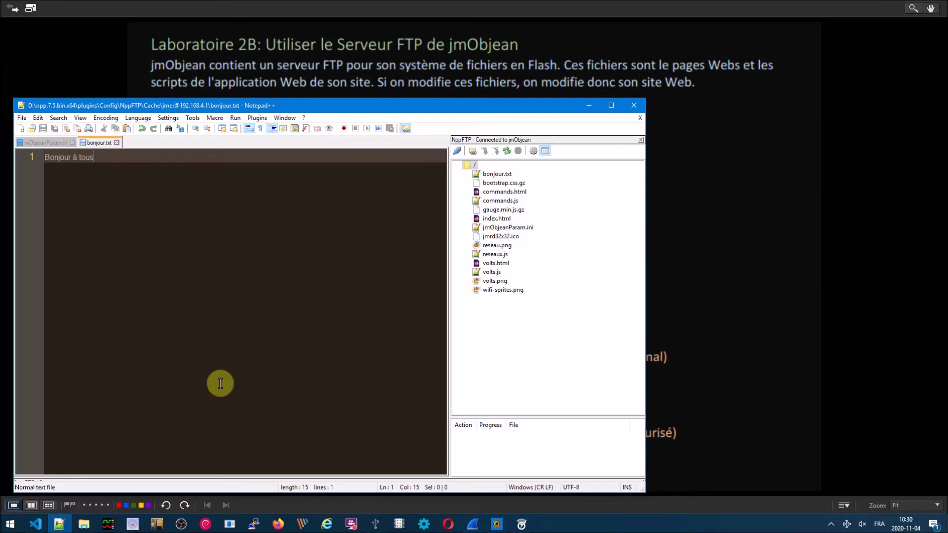
Step: Load 192.168.4.1/bonjour.txt in Firefox
click(278, 524)
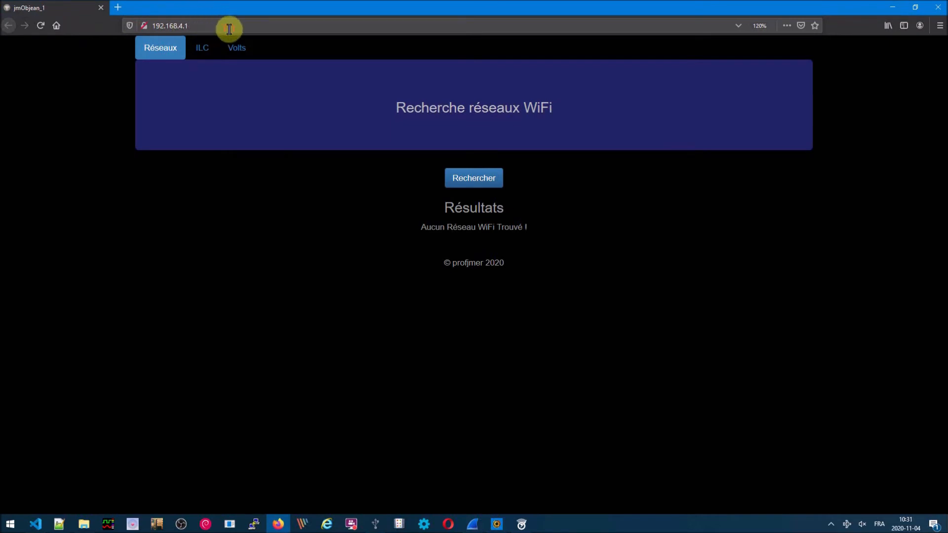
click(229, 28)
click(229, 28)
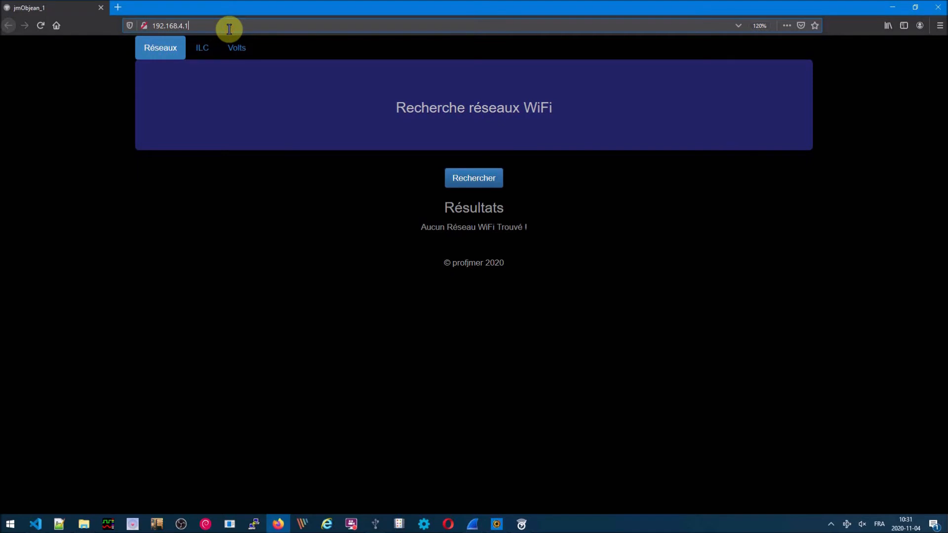
text(/bonjour)
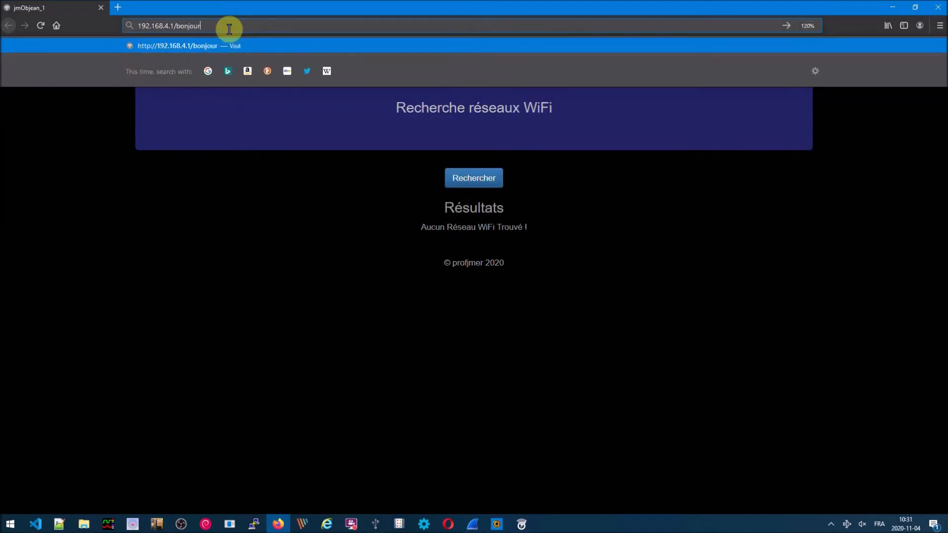
text(.txt)
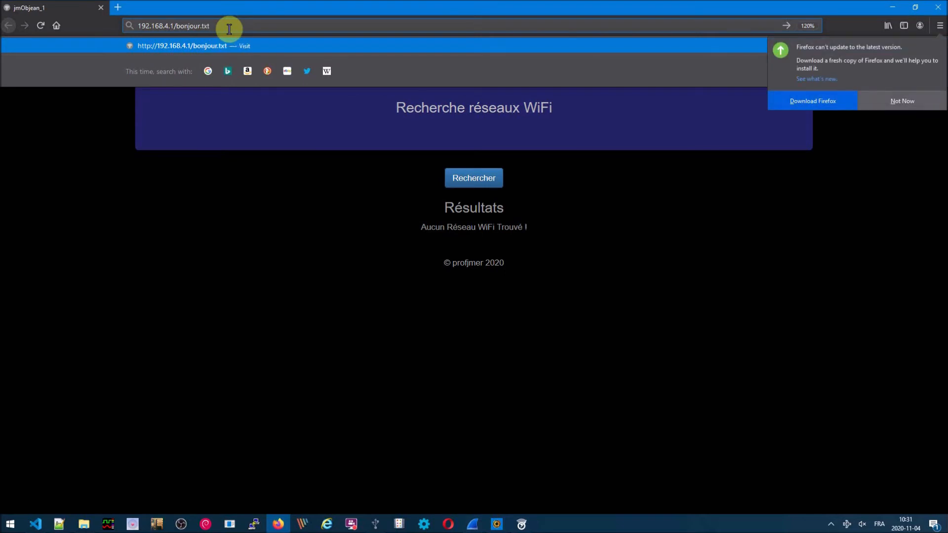
key(Return)
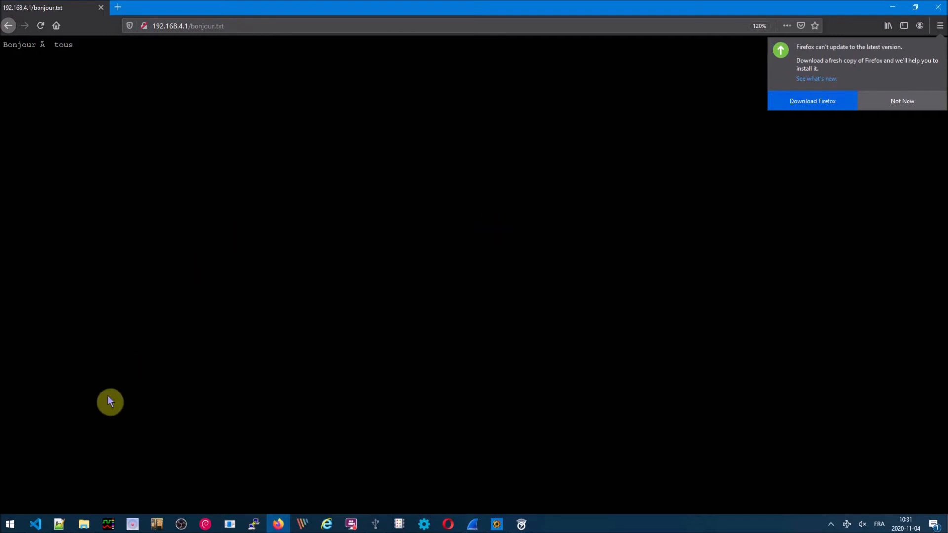
Step: In a new Notepad++ document, write an HTML page titled "Ma page" with background #001, centred text, heading "Ma Page" and paragraph "Encore s.v.p."
click(59, 522)
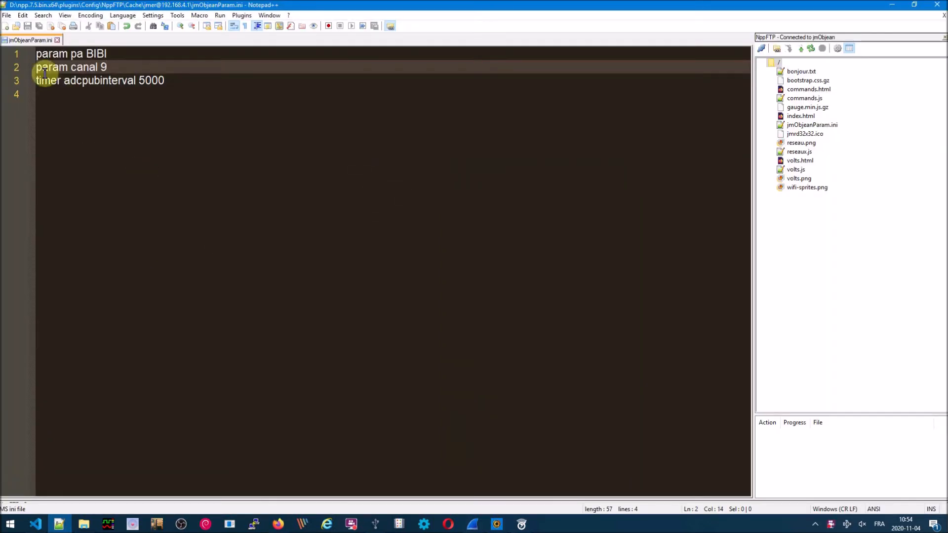
click(6, 25)
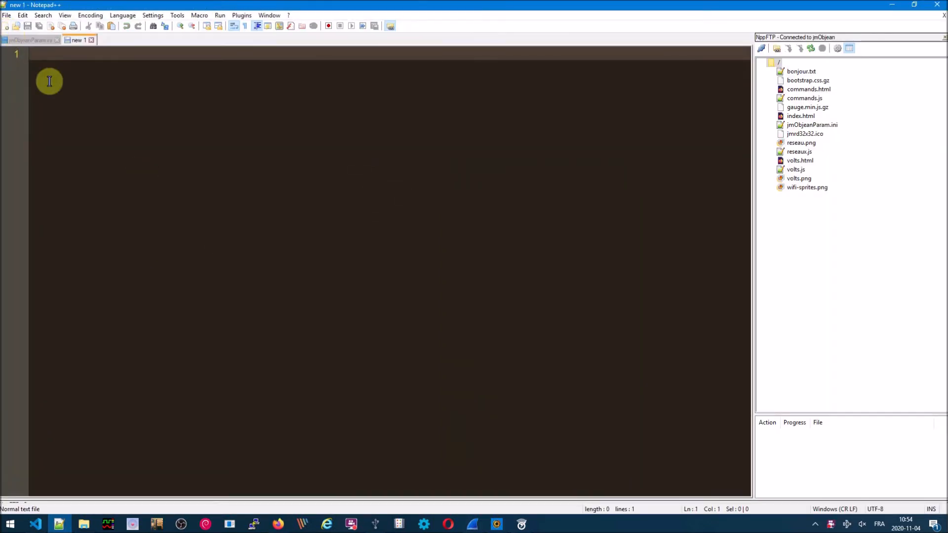
text(<!DOCTYPE html> <html> 	<head> 	<title>Ma page</title>  	<style> 	body {	background-color: #001;	text-align:center;} 	</style> 	</head>  	<body> 		<h3 id ="titre">Ma Page</h3> 		<p>Encore s.v.p.</p> 	</body>  </html>)
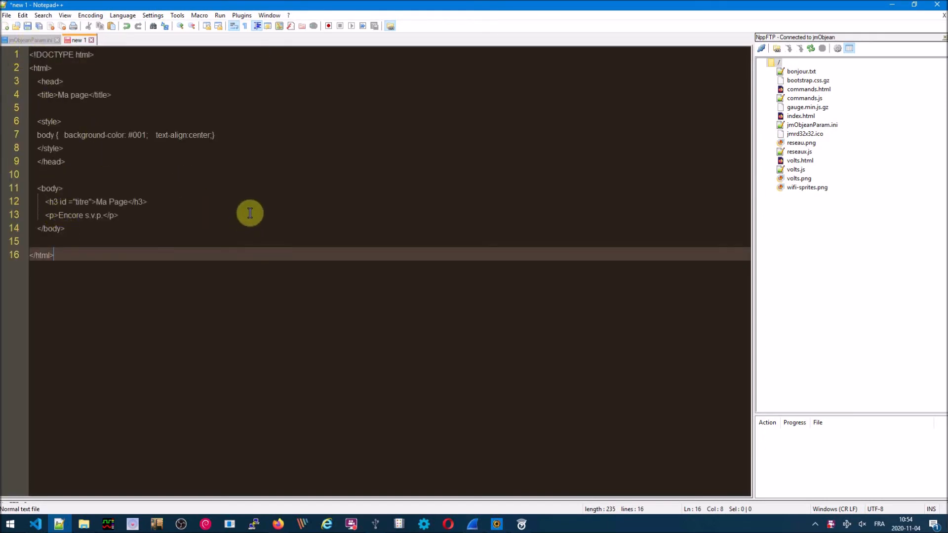
Step: Save the new HTML document as a normal text file named mapage in the FTP server's NppFTP cache folder
key(ctrl+s)
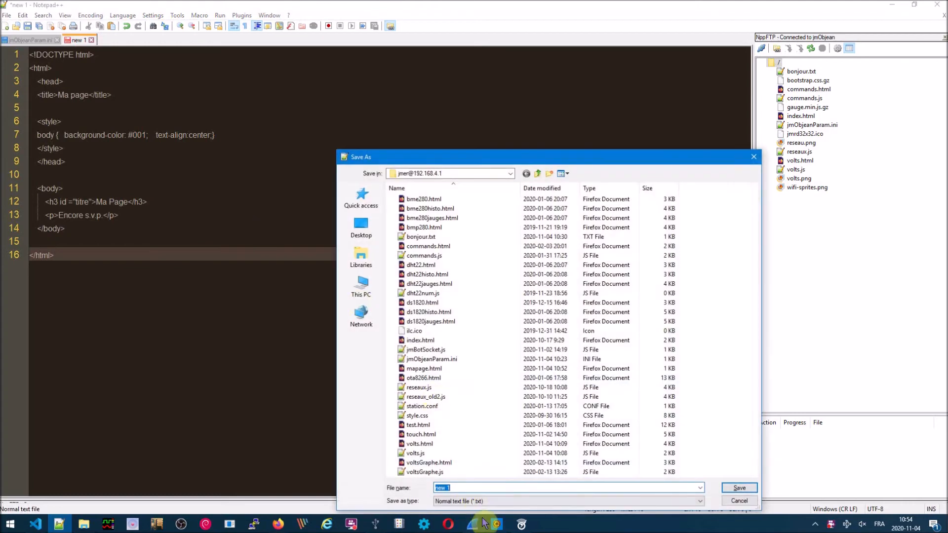
text(mapage)
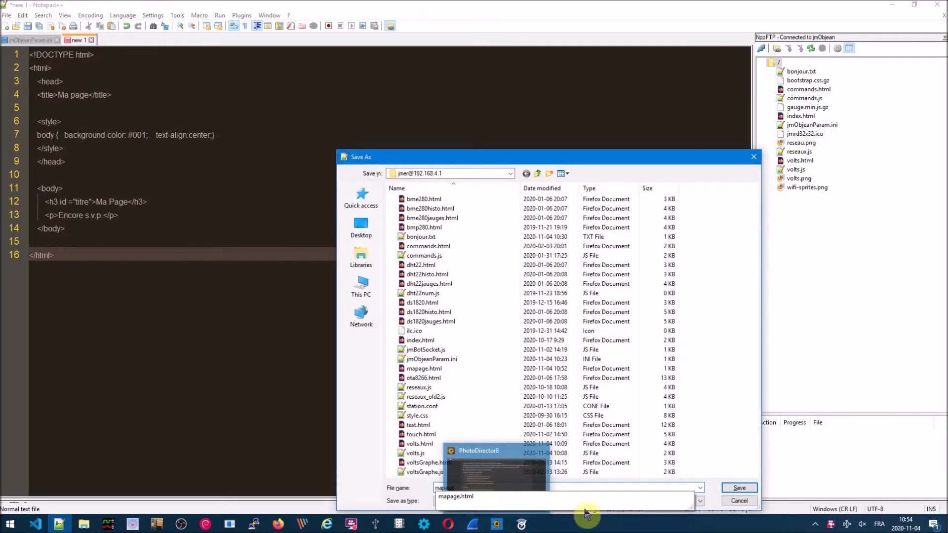
click(738, 489)
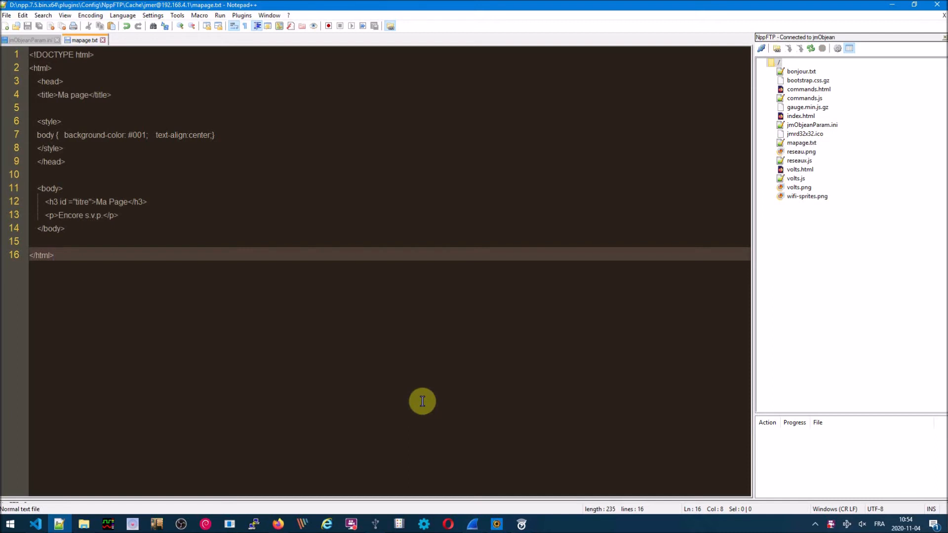
Step: Delete mapage.txt from the FTP server and confirm the deletion
click(798, 144)
right_click(800, 146)
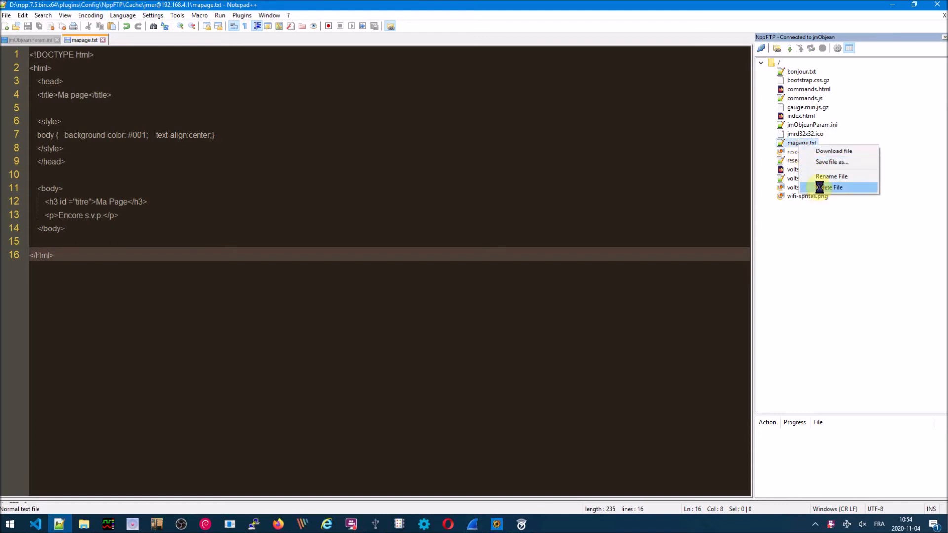
click(819, 188)
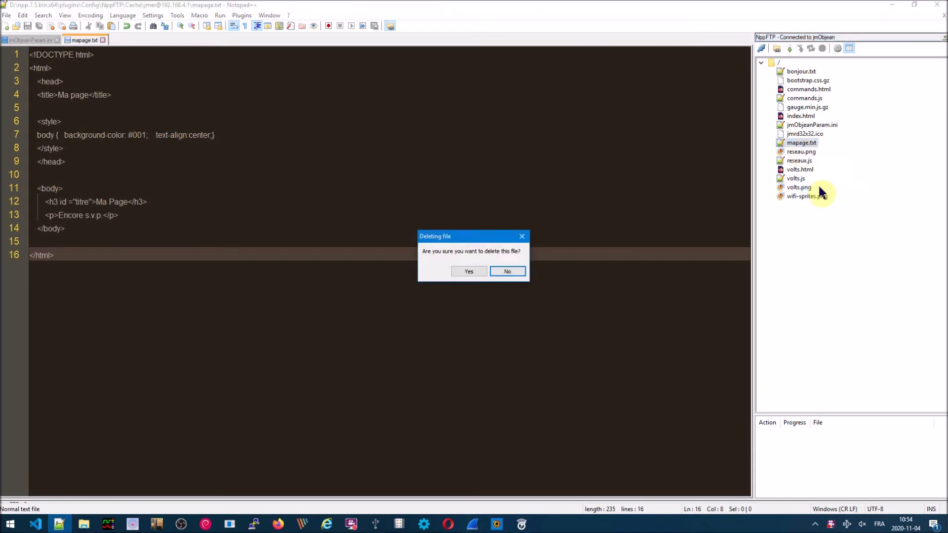
click(467, 271)
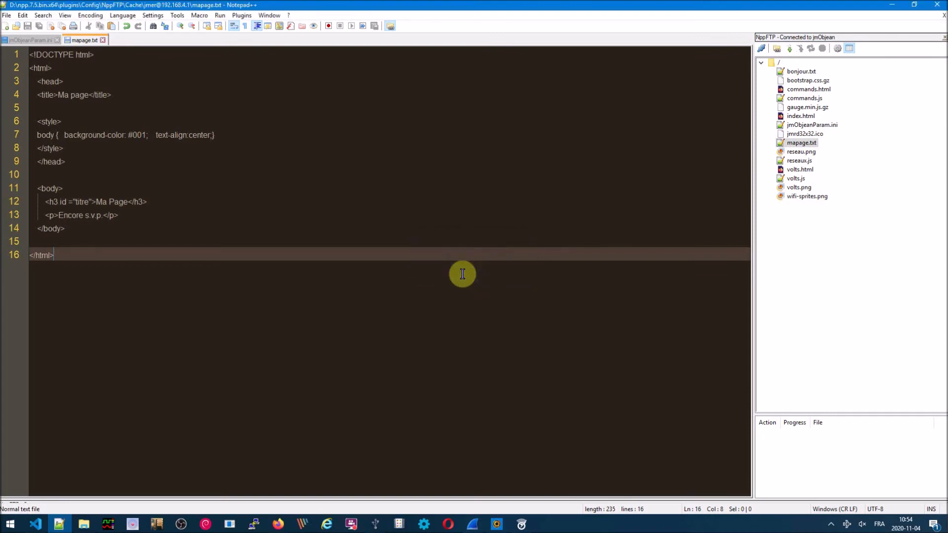
Step: Save the document under the name mapage.html in the same cache folder, replacing the existing file
click(7, 16)
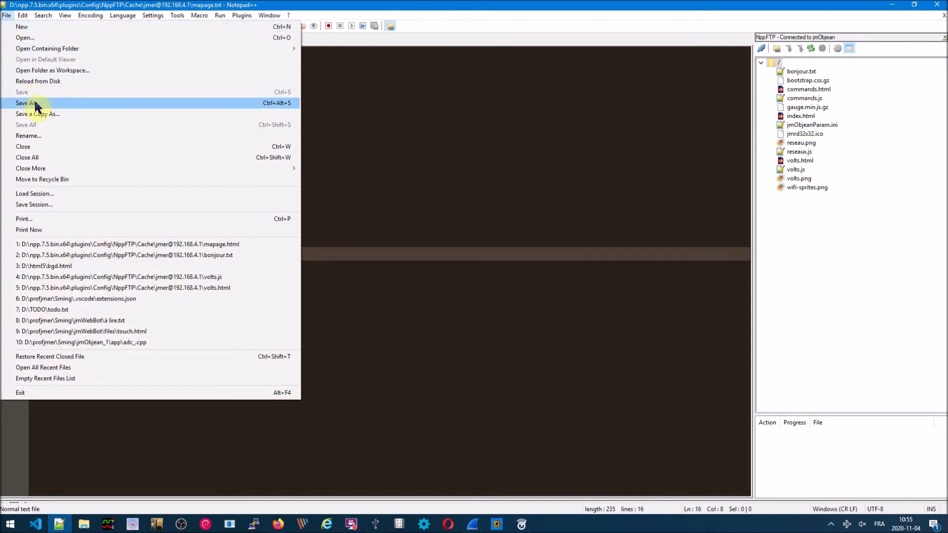
click(33, 103)
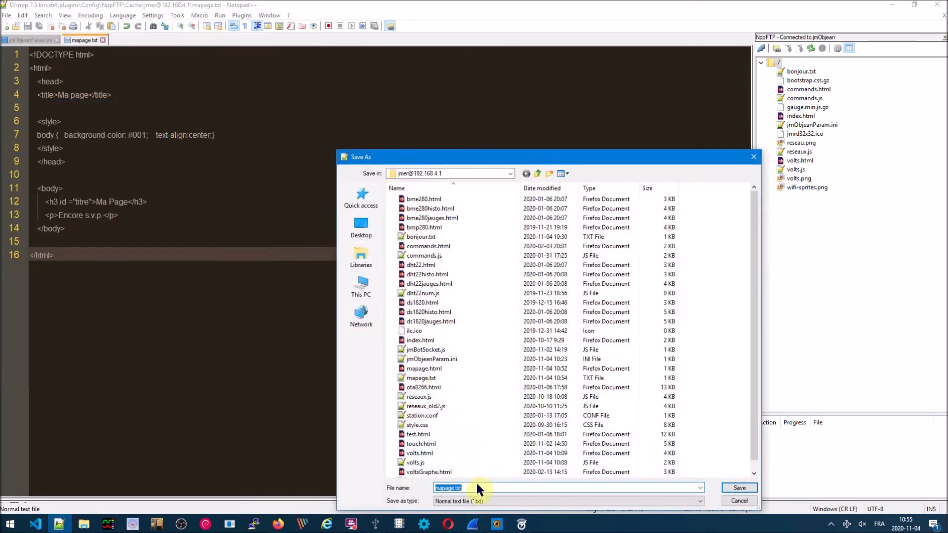
text(mapage.)
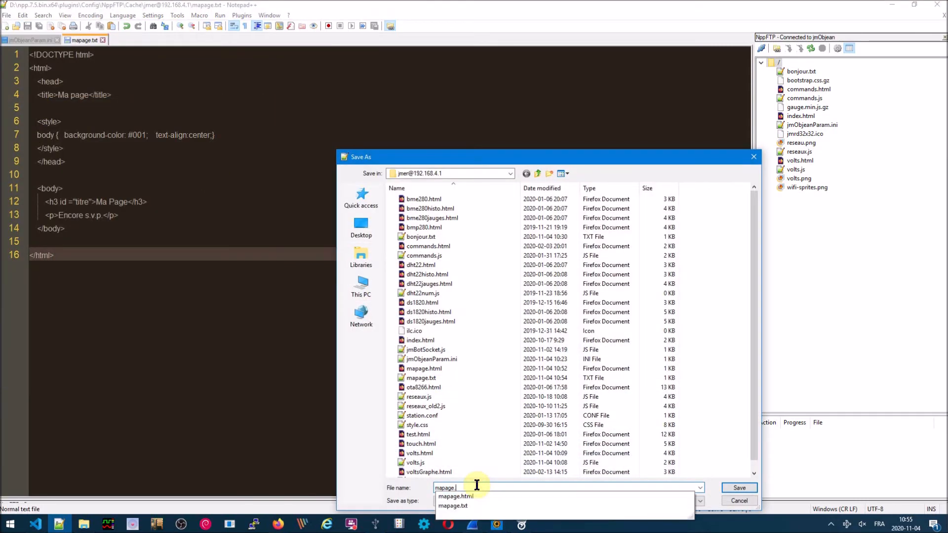
text(html)
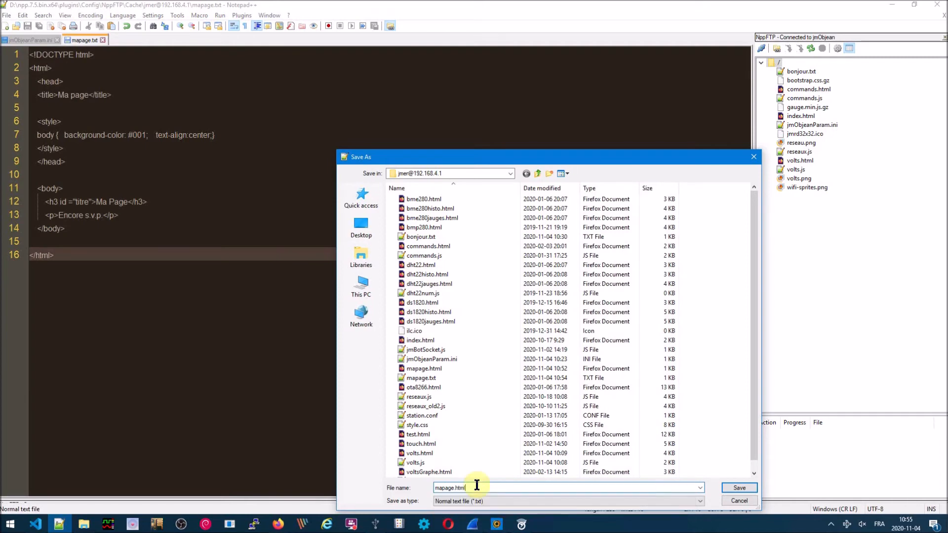
click(741, 489)
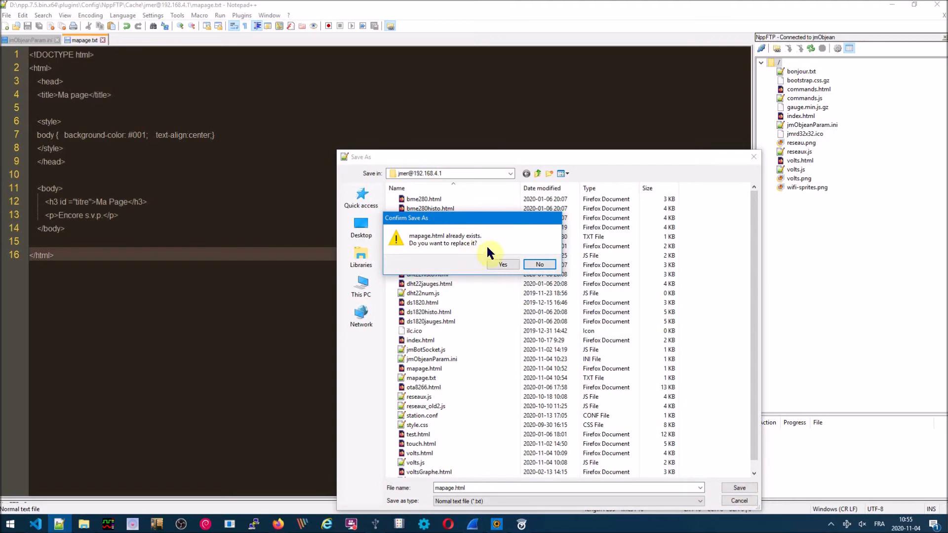
click(502, 266)
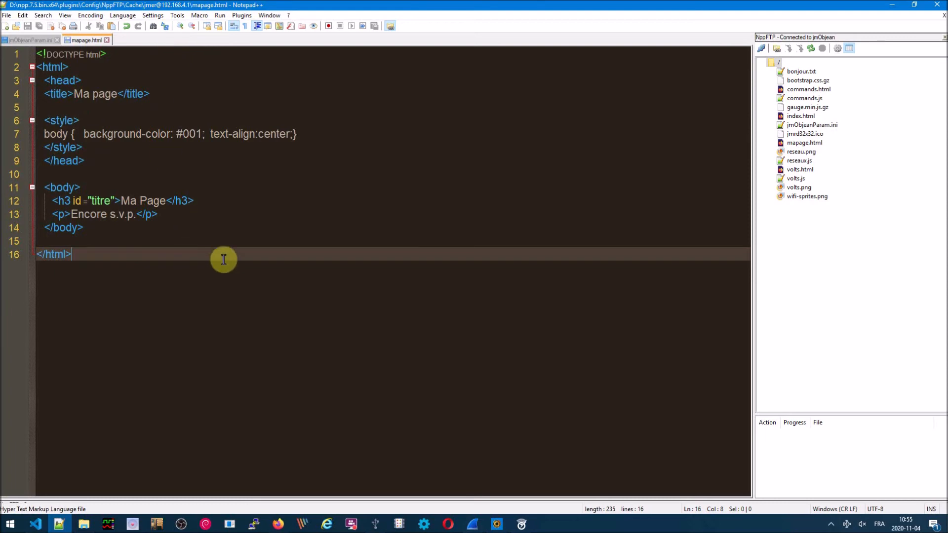
Step: Examine the doctype, the head section, the body style rule and the h3 heading in mapage.html
drag(121, 53, 36, 55)
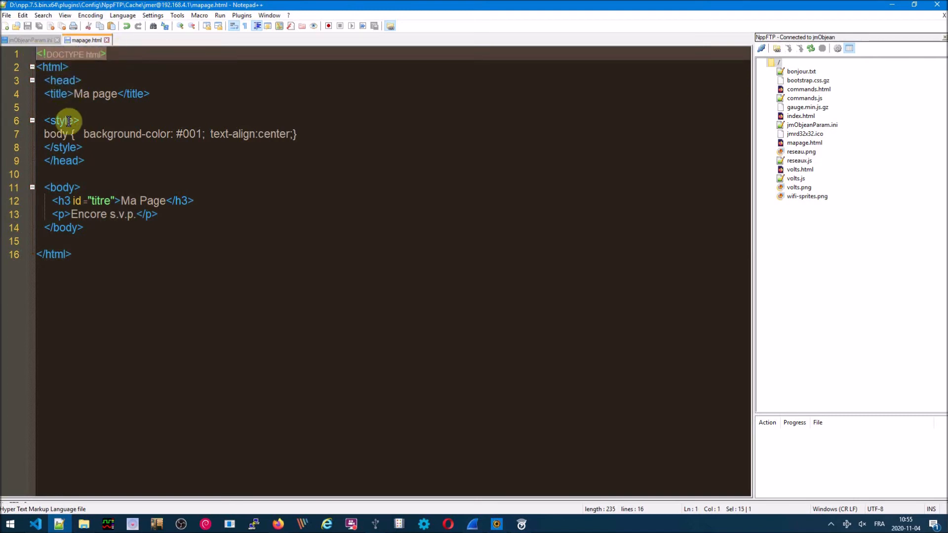
drag(85, 161, 41, 89)
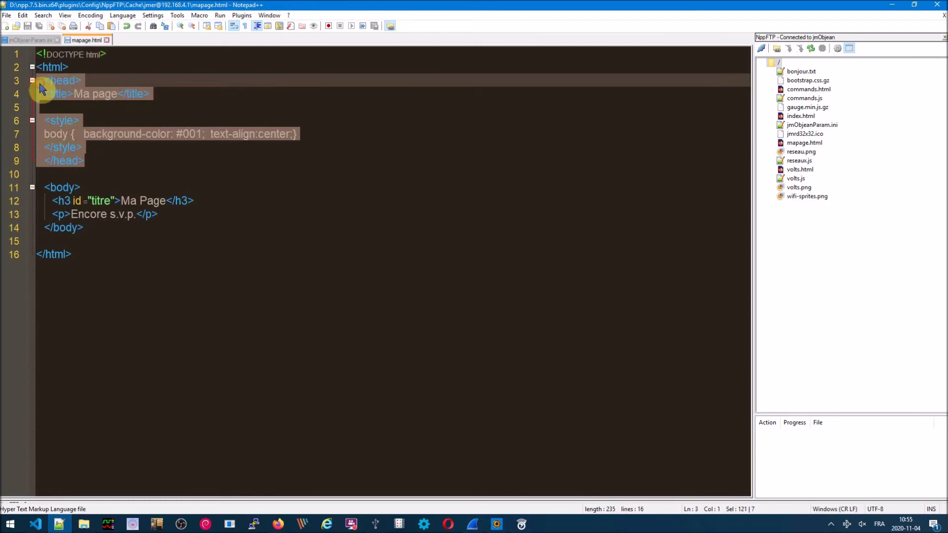
click(92, 97)
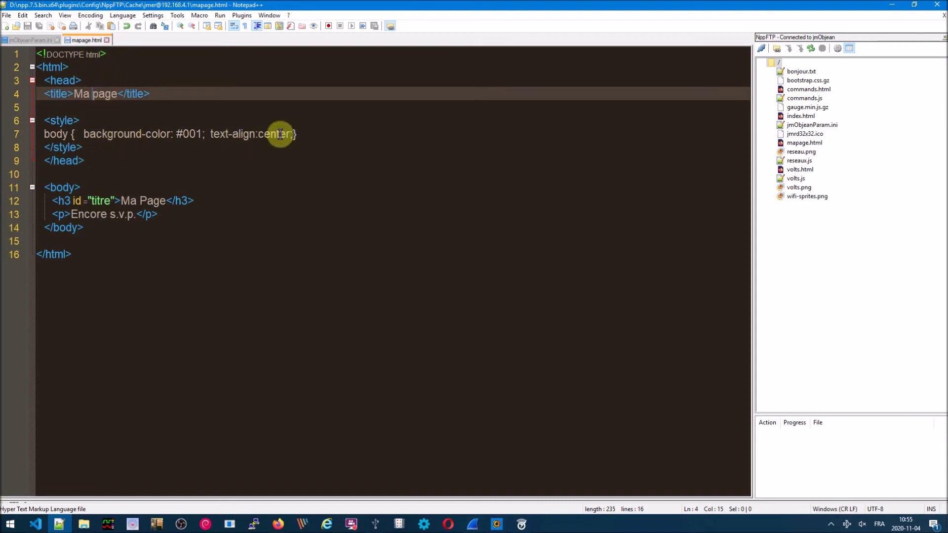
drag(297, 134, 36, 131)
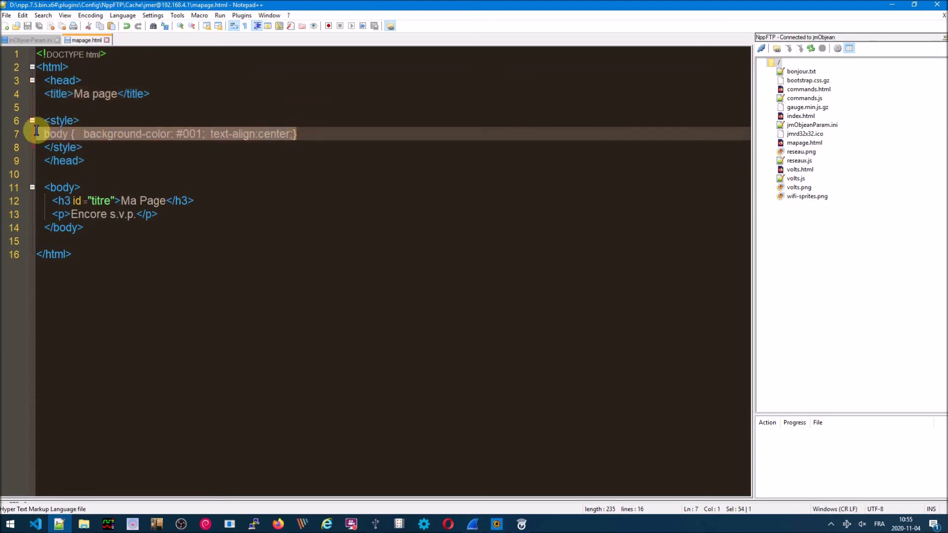
click(178, 134)
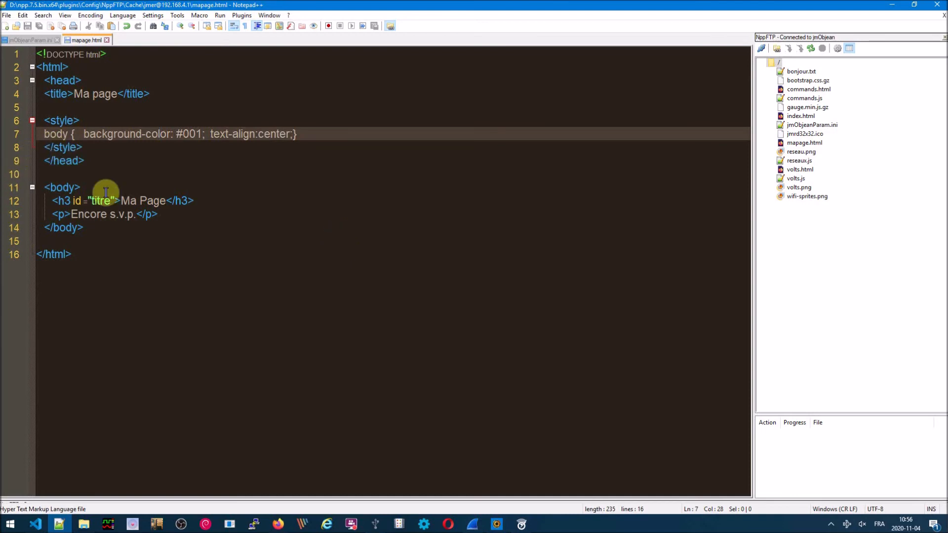
drag(52, 201, 195, 201)
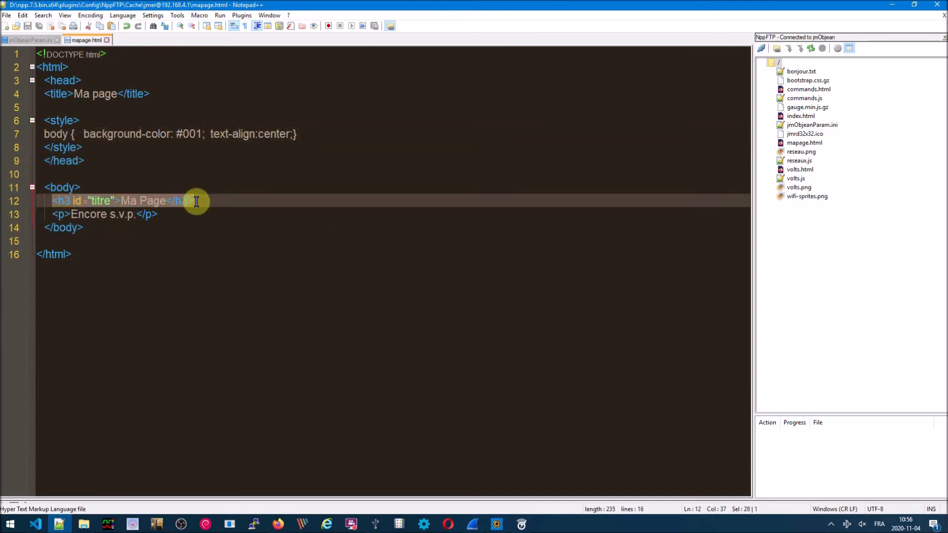
click(153, 201)
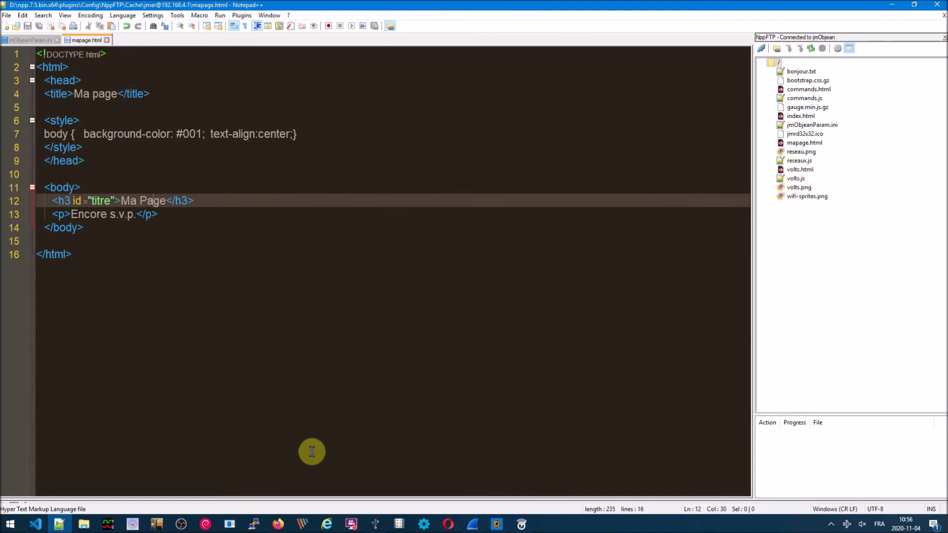
Step: Switch to Firefox, inspect the mapage.html page and expand its head and style elements
click(279, 524)
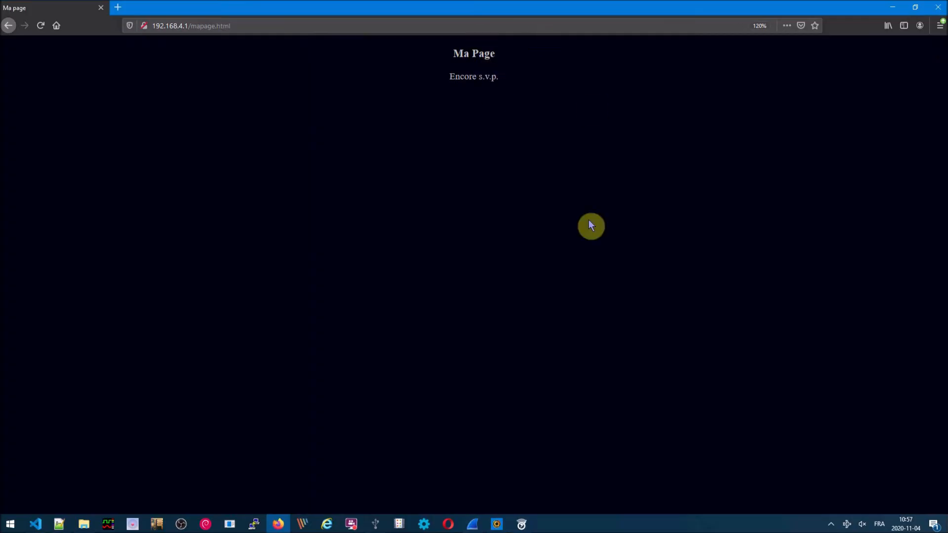
right_click(603, 197)
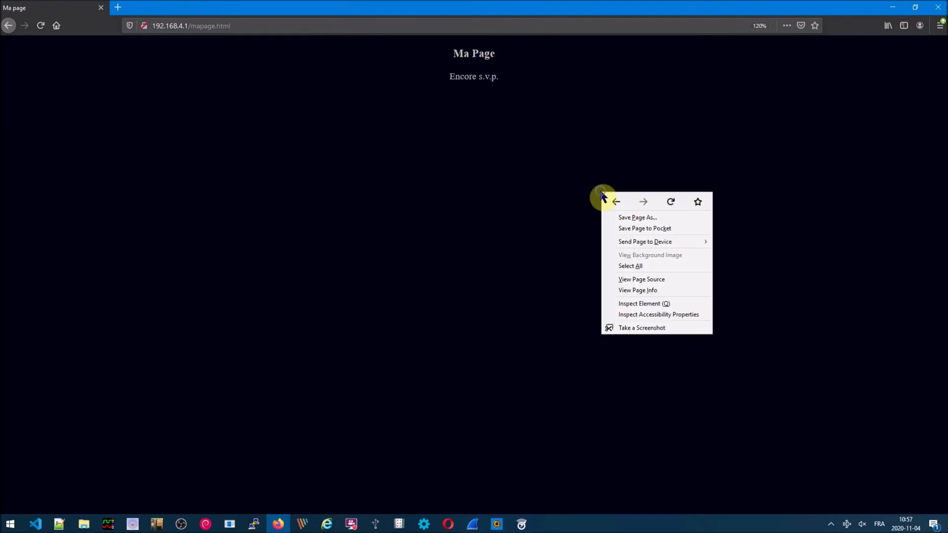
click(637, 306)
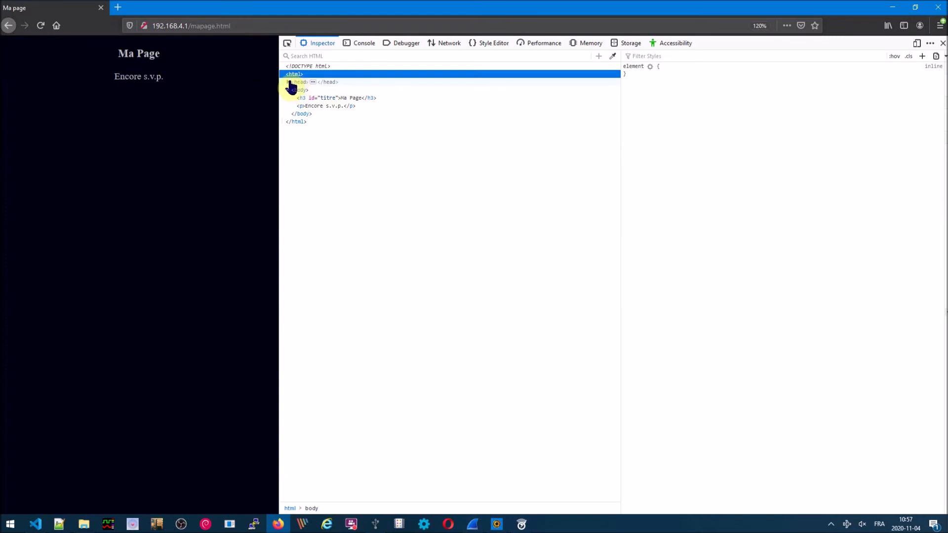
click(289, 83)
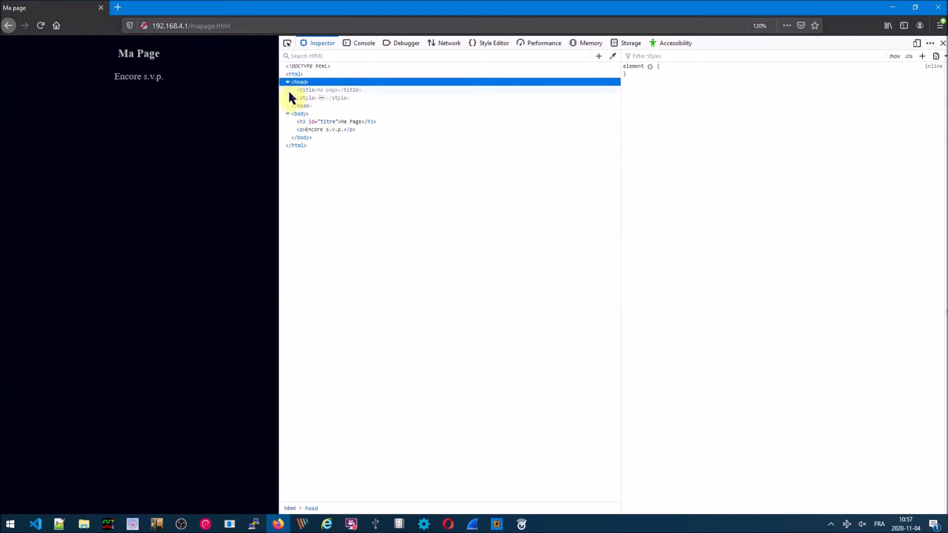
click(293, 98)
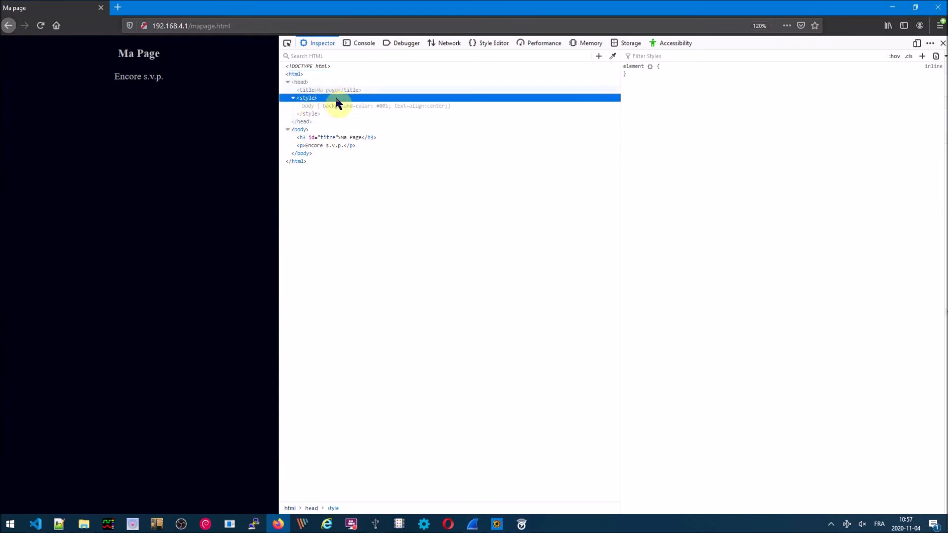
Step: Set the body background colour to #00f in the inspected page's style rule
click(382, 105)
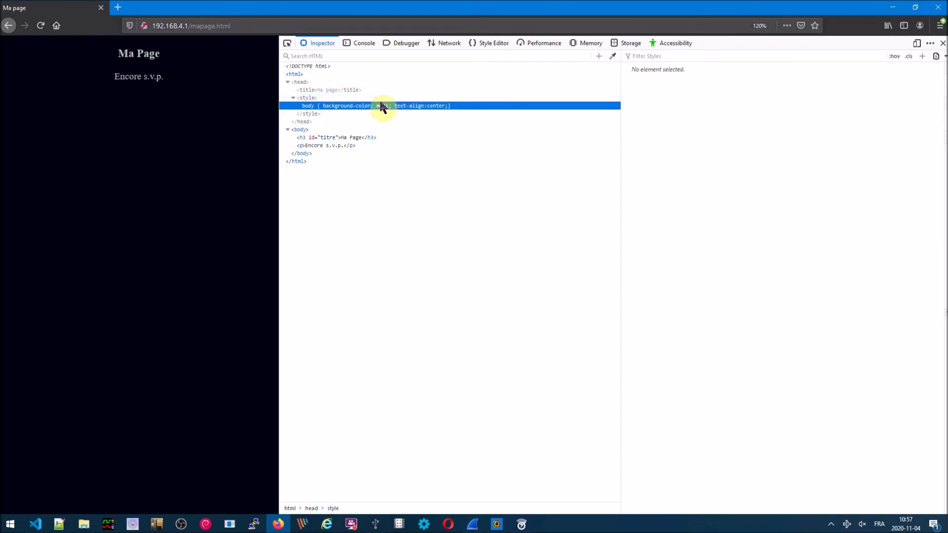
double_click(380, 103)
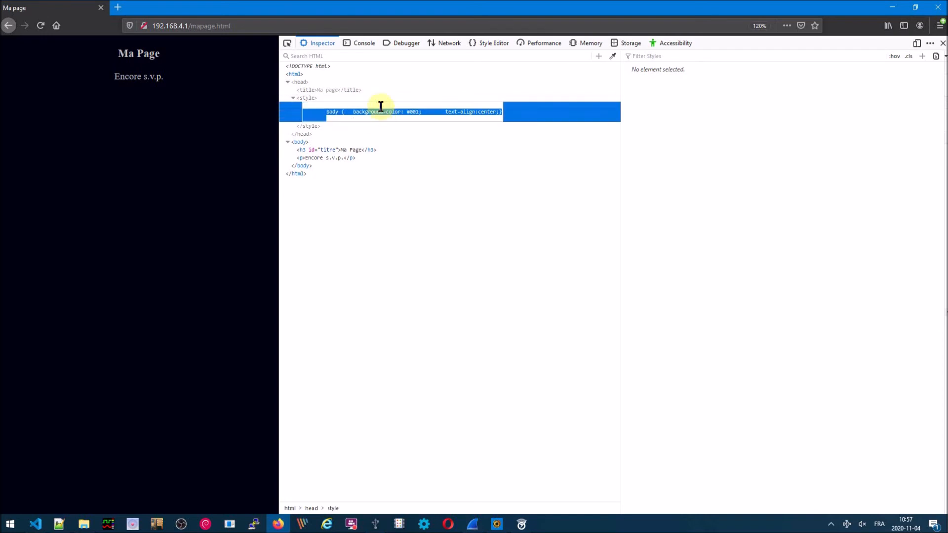
double_click(415, 111)
click(418, 111)
key(BackSpace)
text(f)
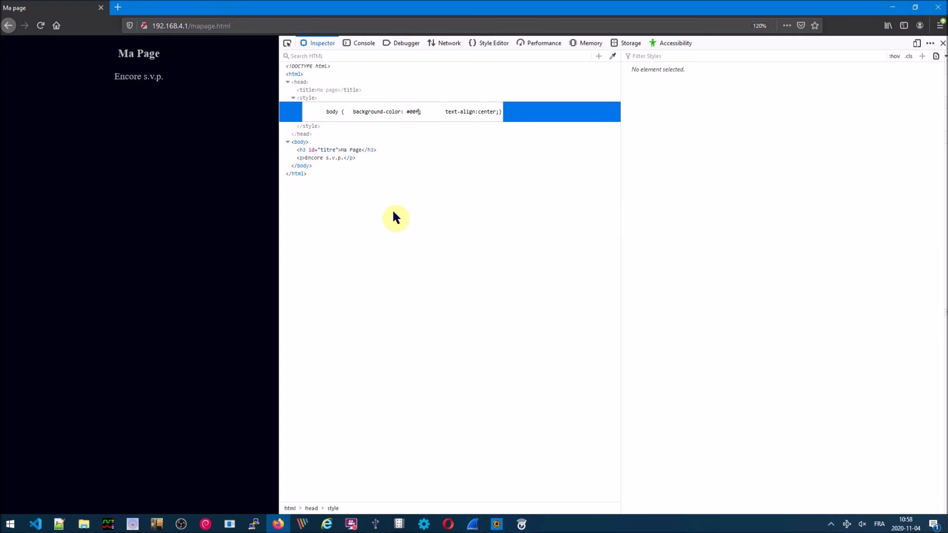
click(374, 83)
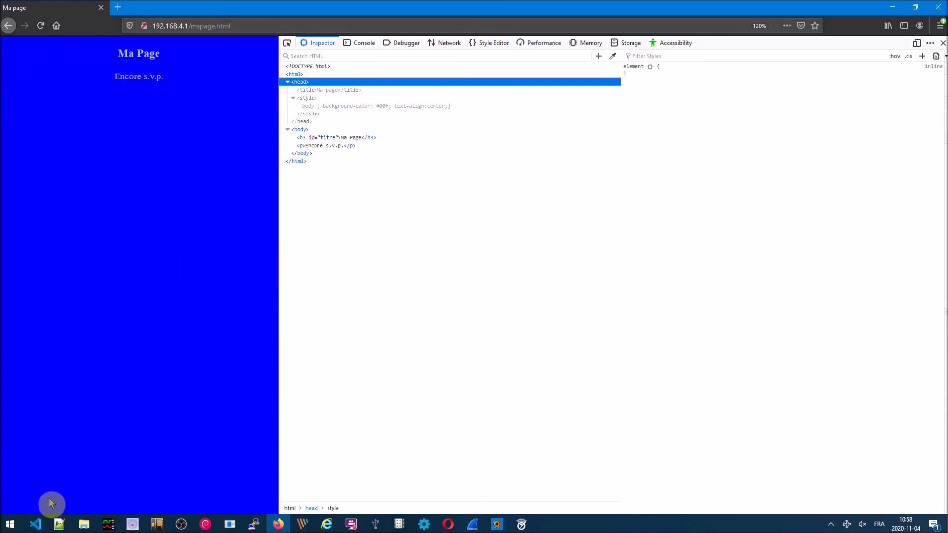
Step: Switch to Notepad++ and change the "Ma Page" heading's opening and closing tags to h1
click(58, 526)
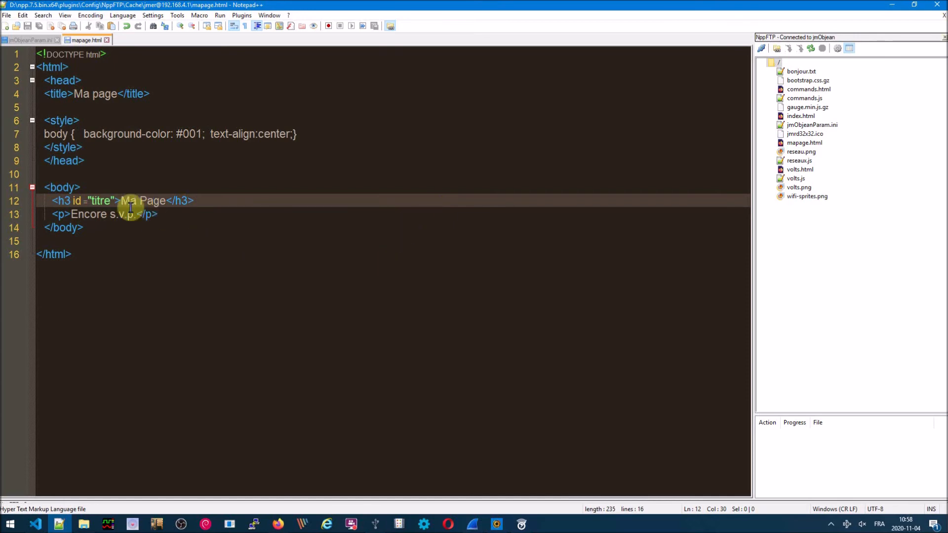
click(69, 200)
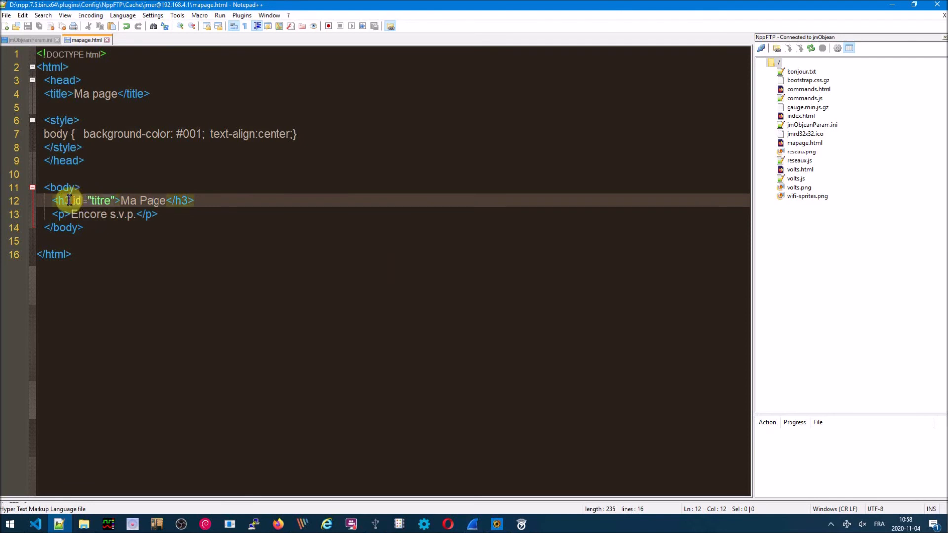
key(BackSpace)
text(1)
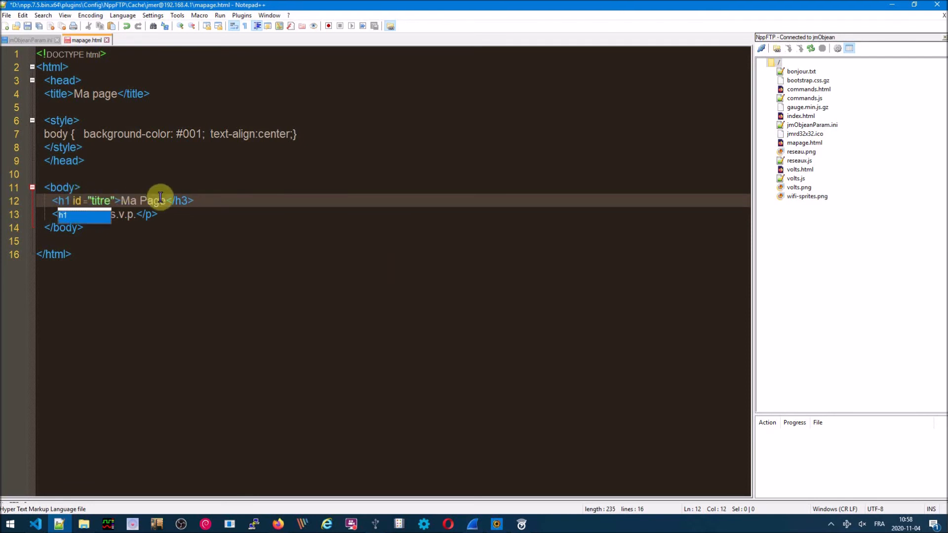
click(188, 201)
key(BackSpace)
text(1)
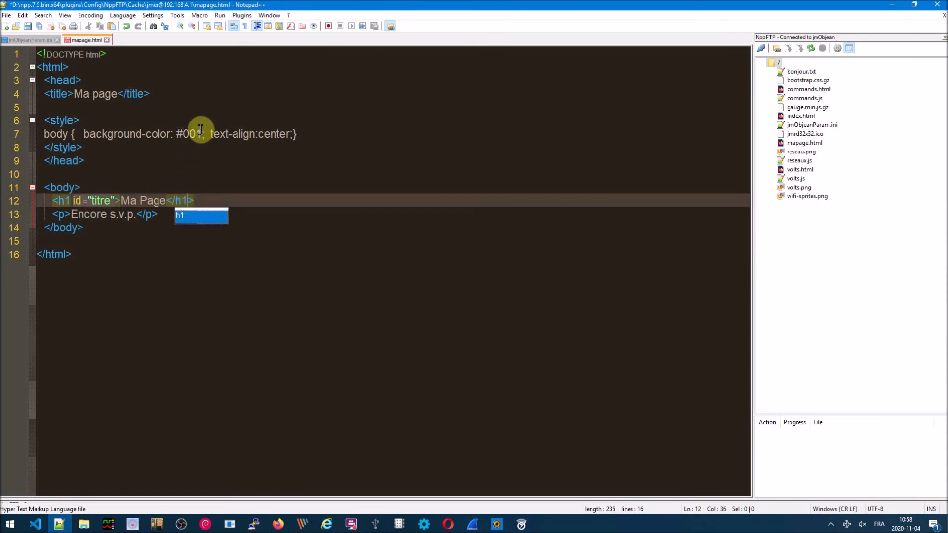
Step: Set the body background colour to #ff5 in mapage.html and save the file
click(201, 129)
key(BackSpace)
key(BackSpace)
text(ff5)
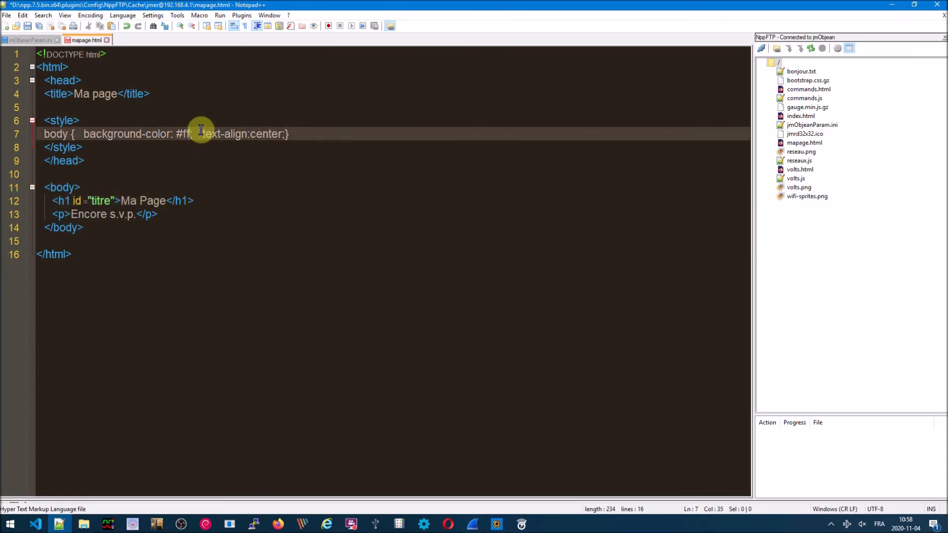
key(ctrl+s)
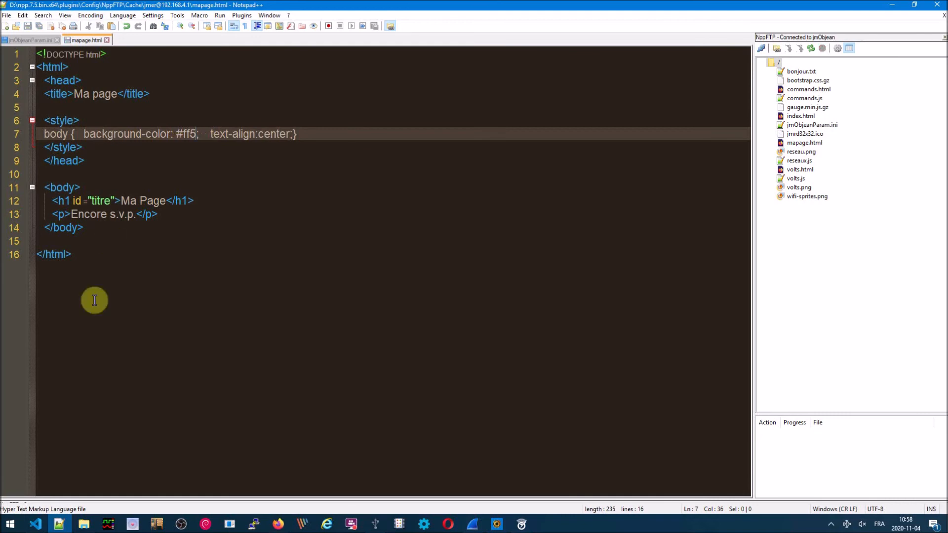
Step: Switch to Firefox and reload mapage.html to check the edited heading and background colour
click(278, 525)
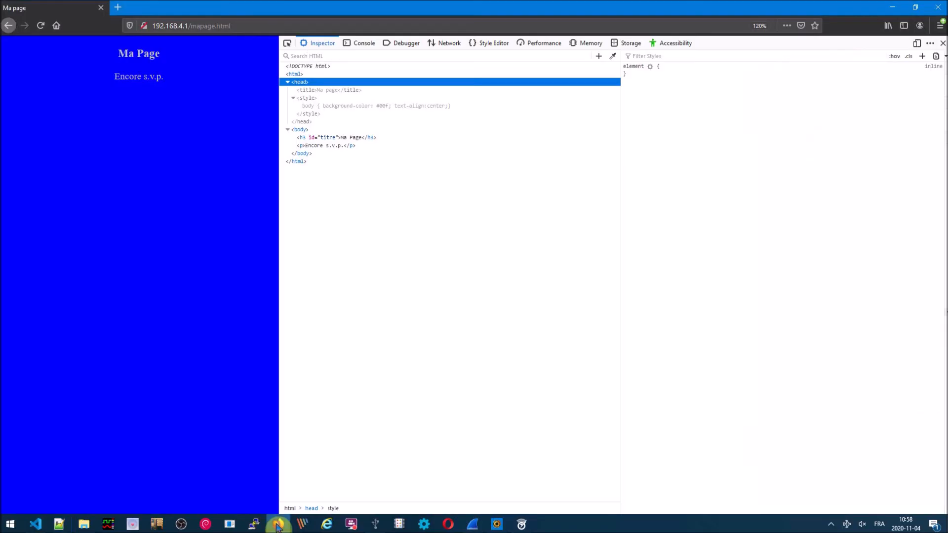
click(42, 30)
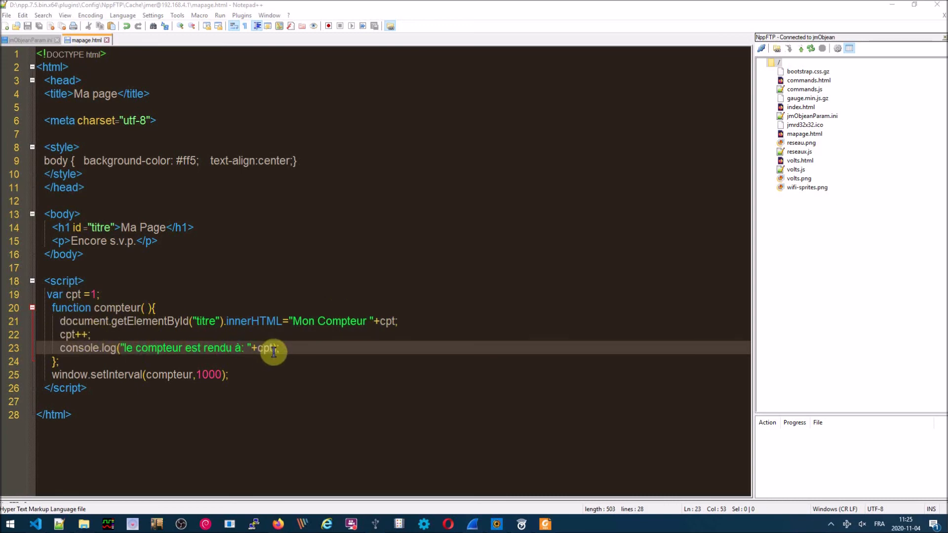
Step: Switch to Notepad++ and review the setInterval call, the h1 heading text and the utf-8 meta tag in mapage.html
drag(49, 374, 247, 373)
click(247, 373)
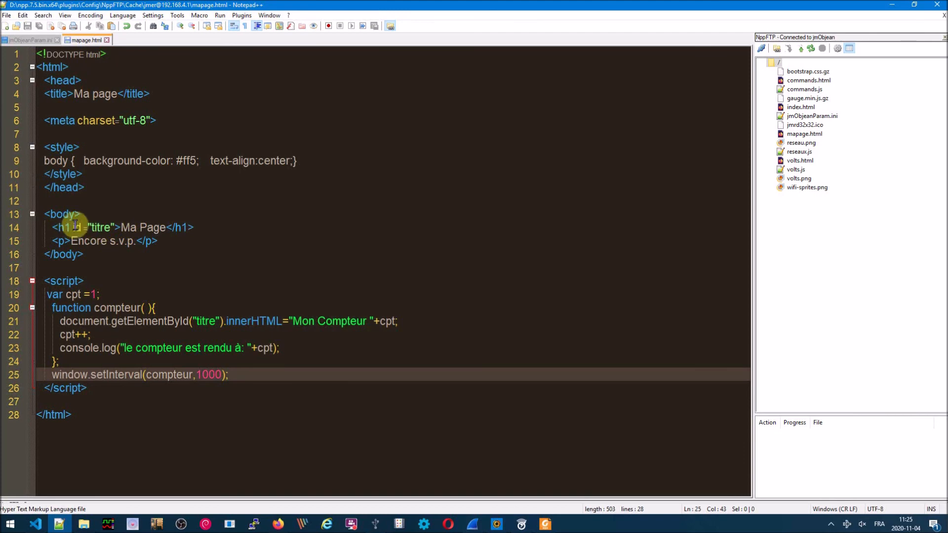
drag(166, 227, 122, 232)
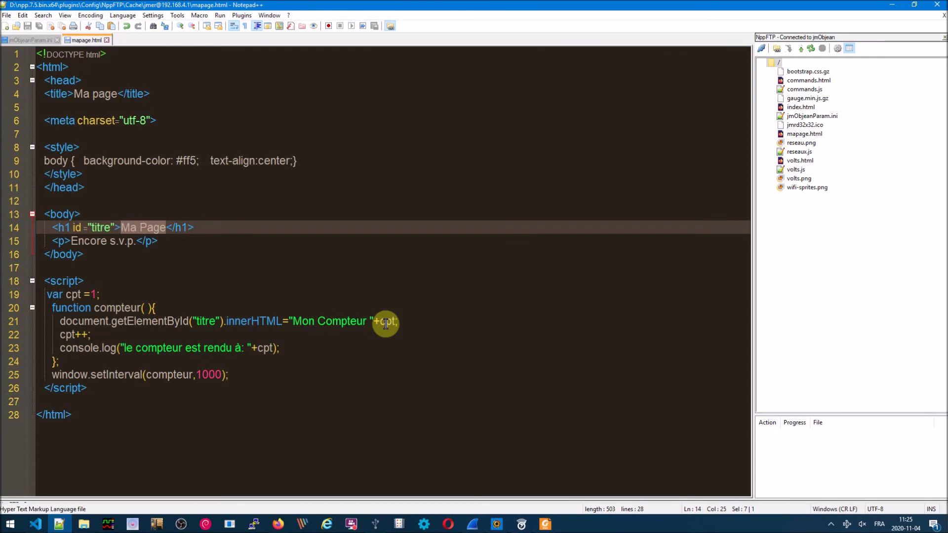
drag(162, 121, 22, 121)
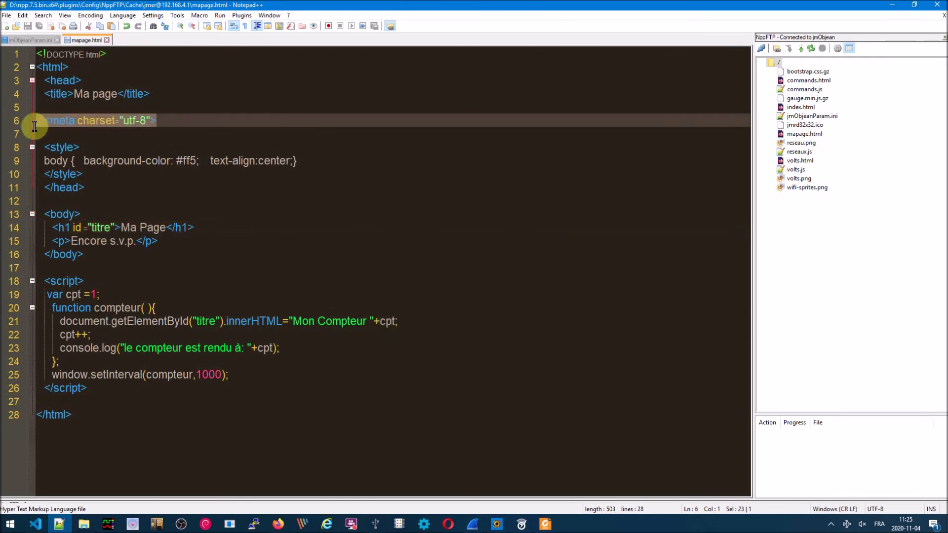
click(143, 123)
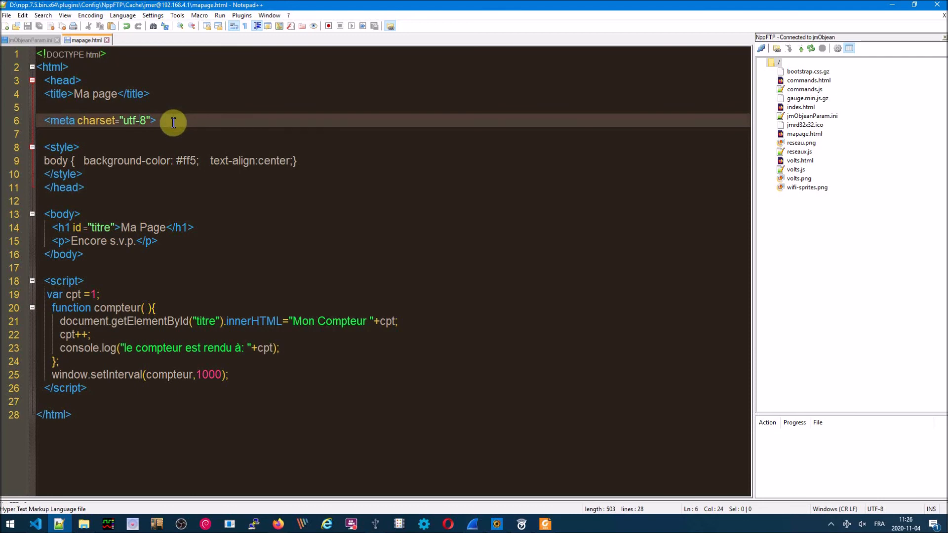
click(401, 220)
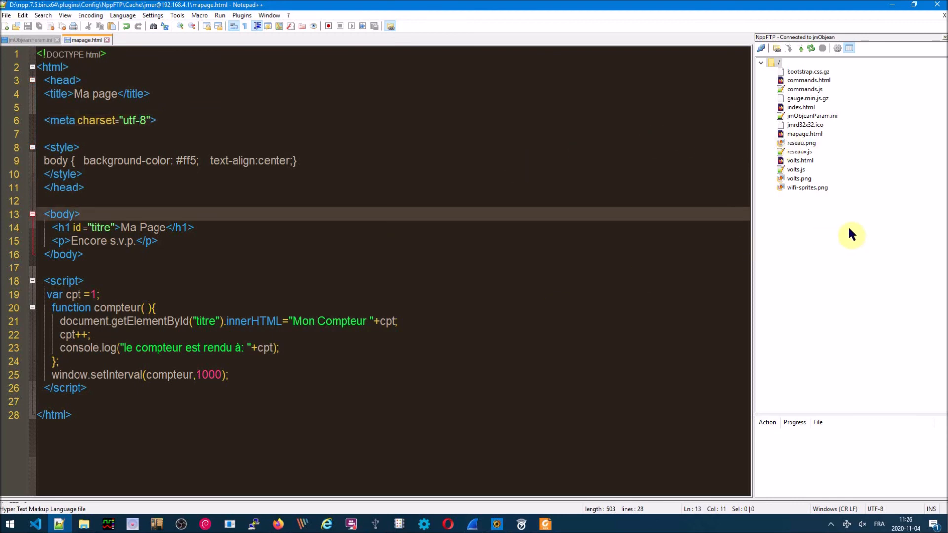
Step: Switch to Firefox, open 192.168.4.1/mapage.html and reload it to load the edited page with its script
click(278, 524)
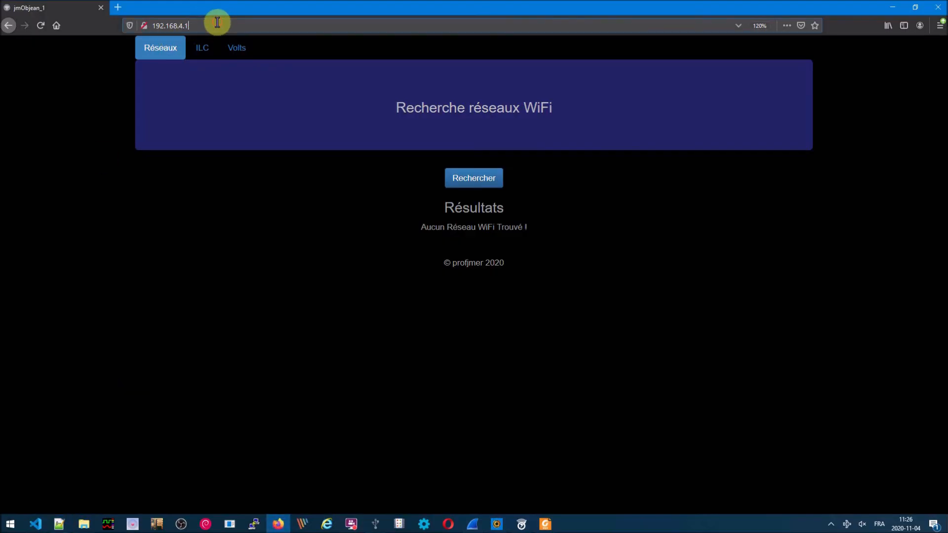
text(/mapage.html)
key(Return)
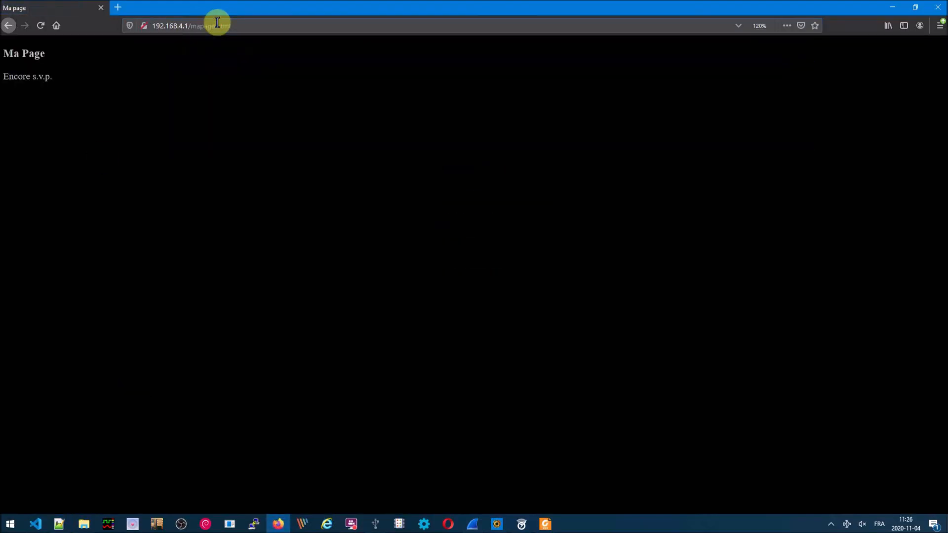
click(40, 25)
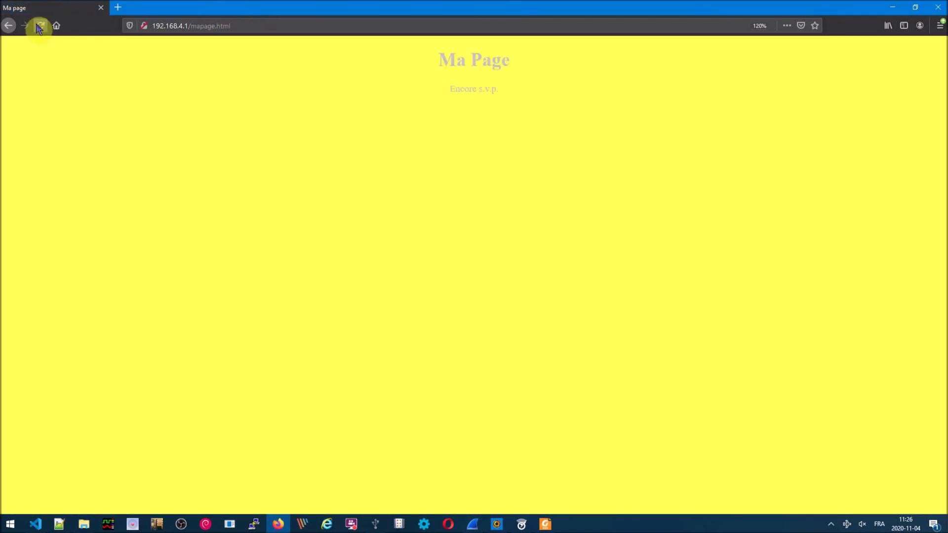
click(40, 26)
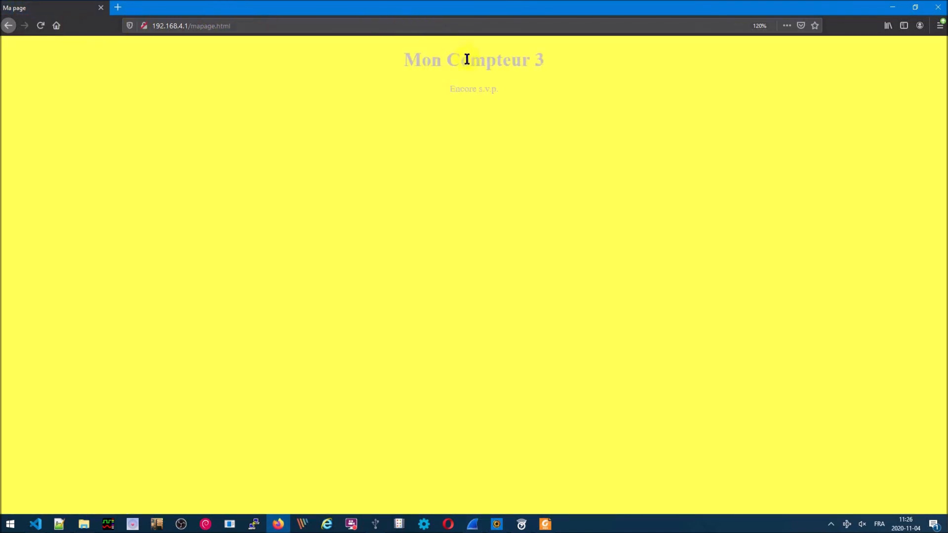
Step: Inspect the page, expand its script element and view the console log messages
right_click(602, 149)
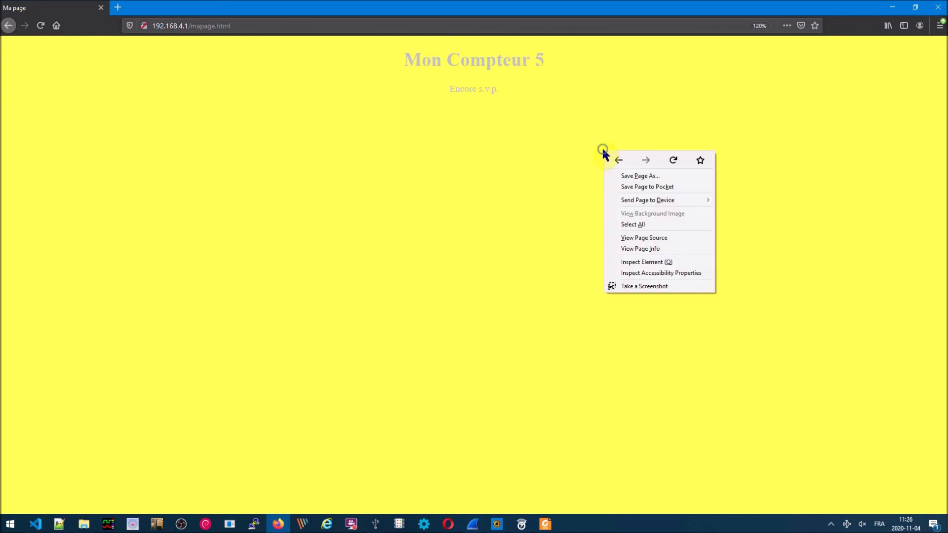
click(649, 262)
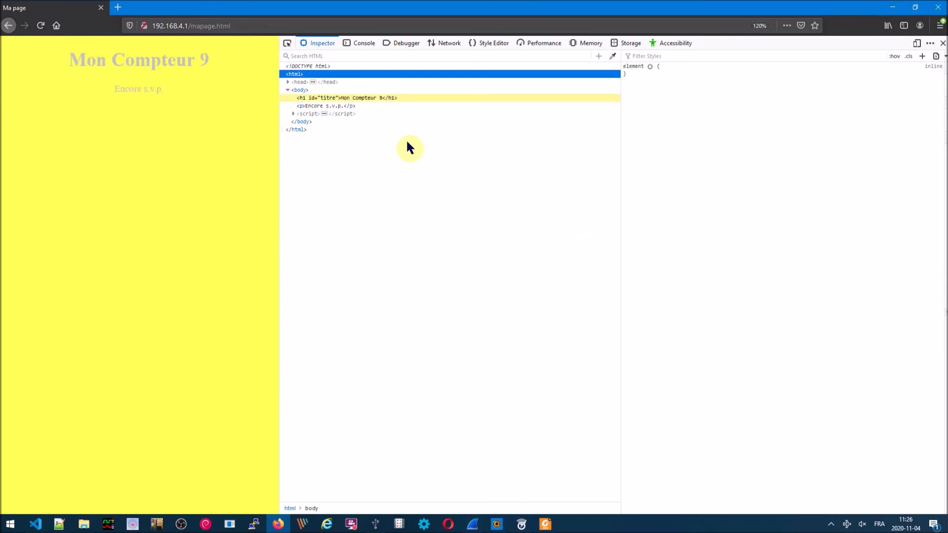
click(296, 114)
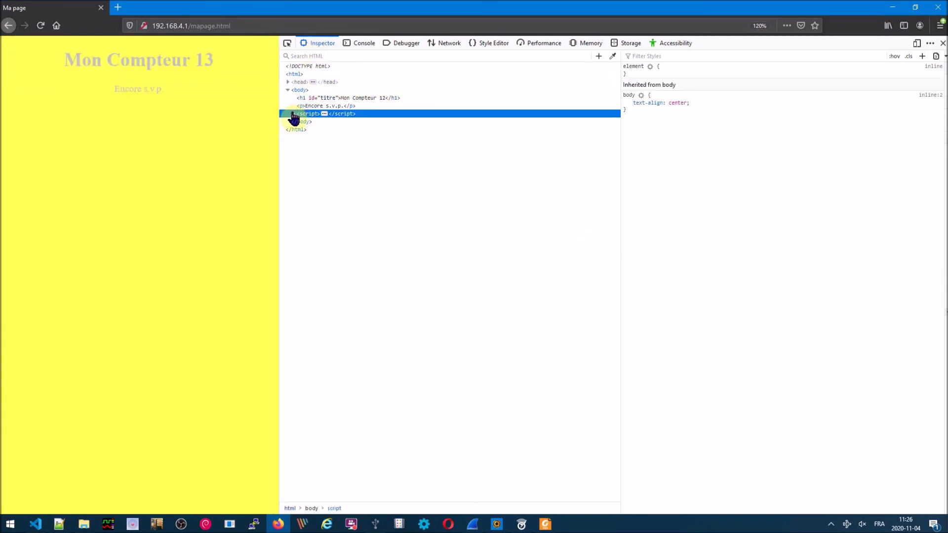
click(293, 114)
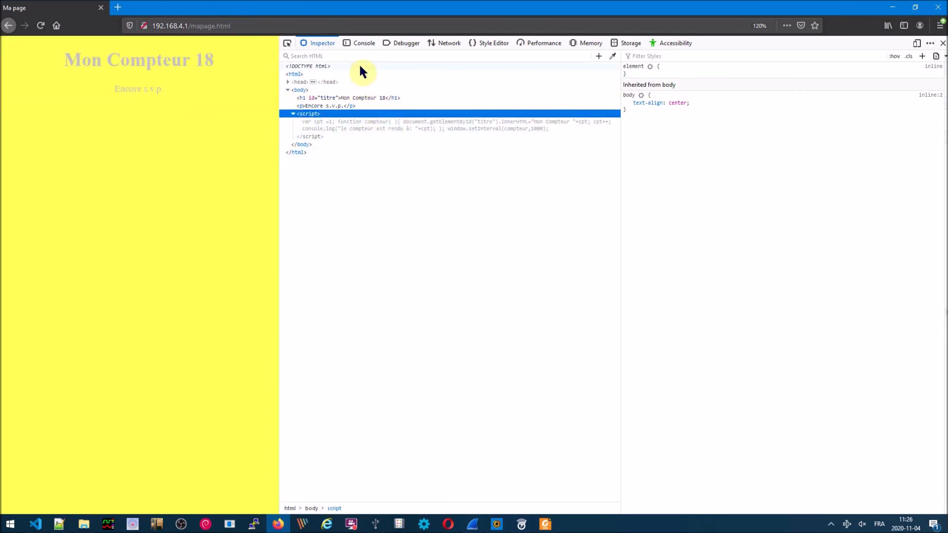
click(360, 43)
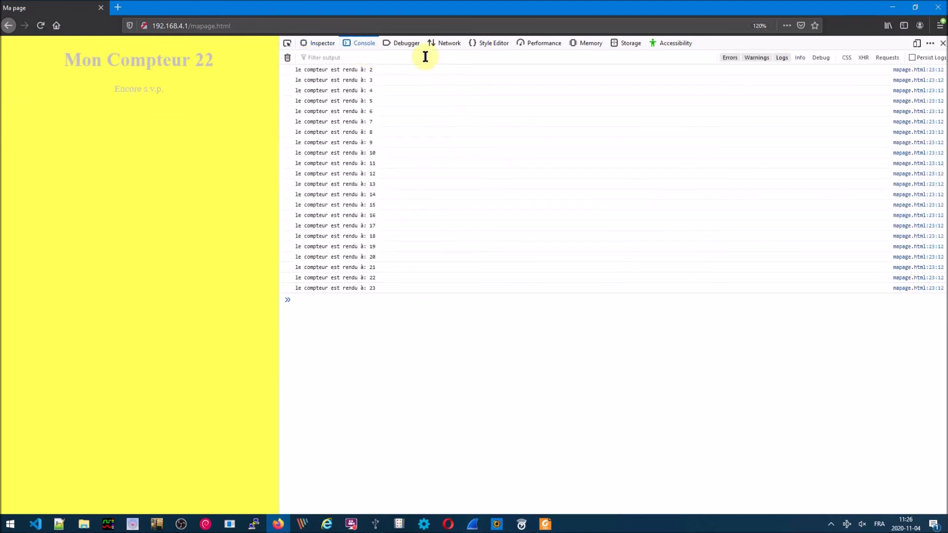
Step: Open mapage.html in the debugger and set a breakpoint on line 21, inside the compteur function
click(412, 44)
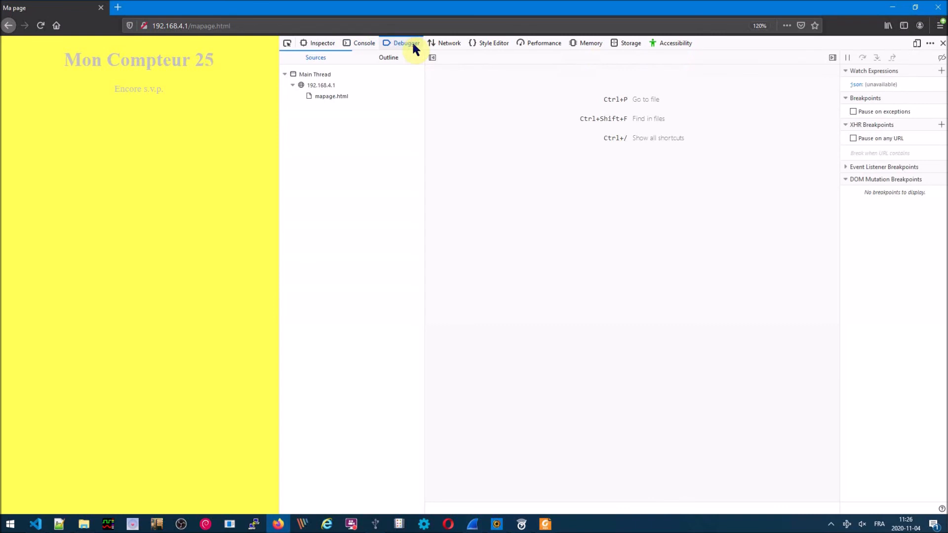
click(322, 97)
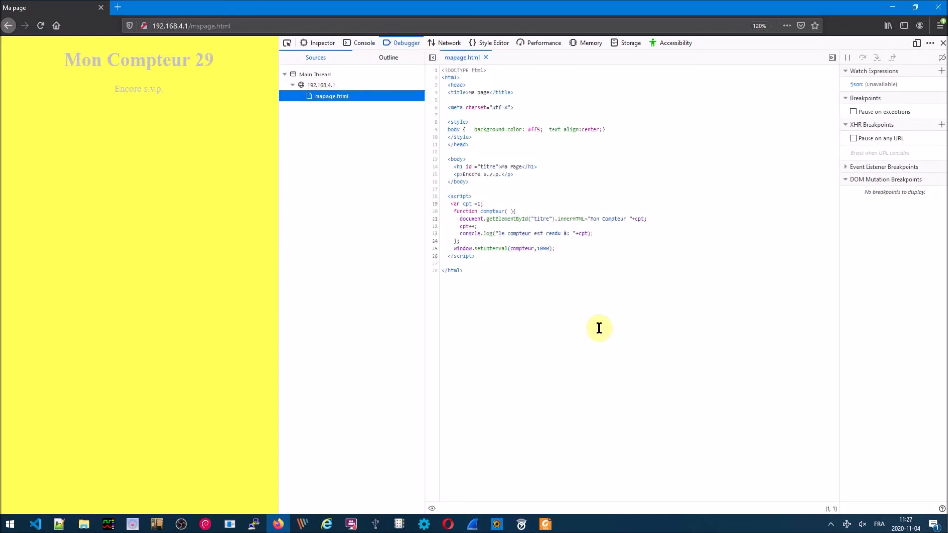
click(435, 218)
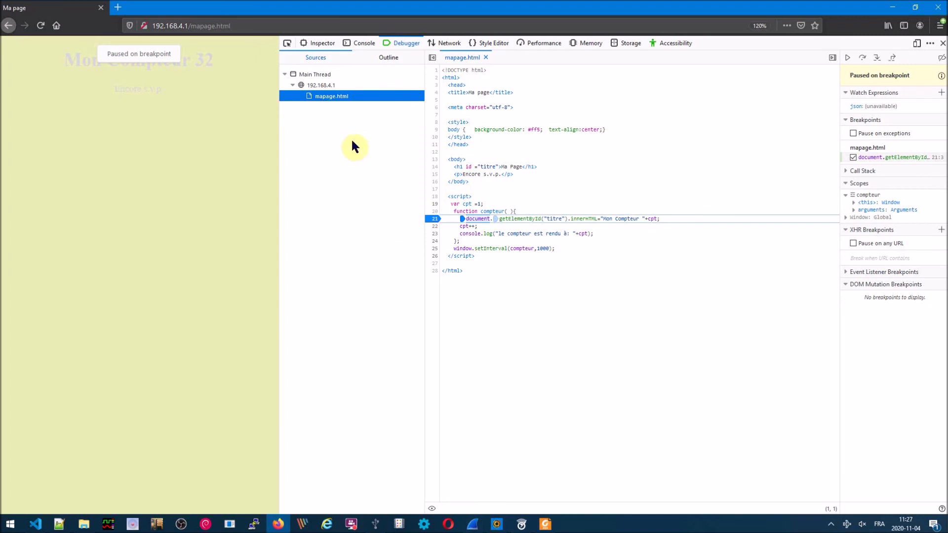
Step: Step over the statements of the compteur function from the breakpoint on line 21
click(860, 58)
click(860, 58)
click(860, 58)
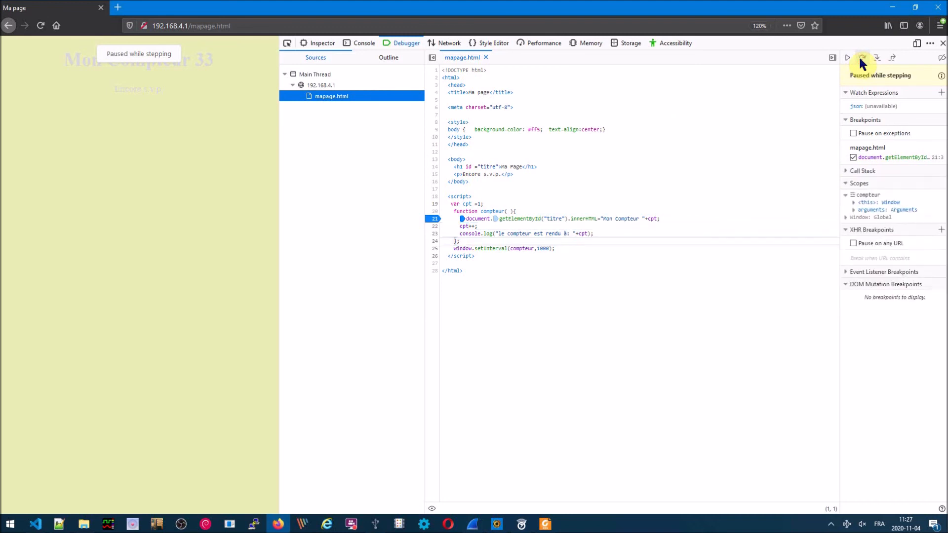
click(860, 58)
click(860, 58)
click(860, 58)
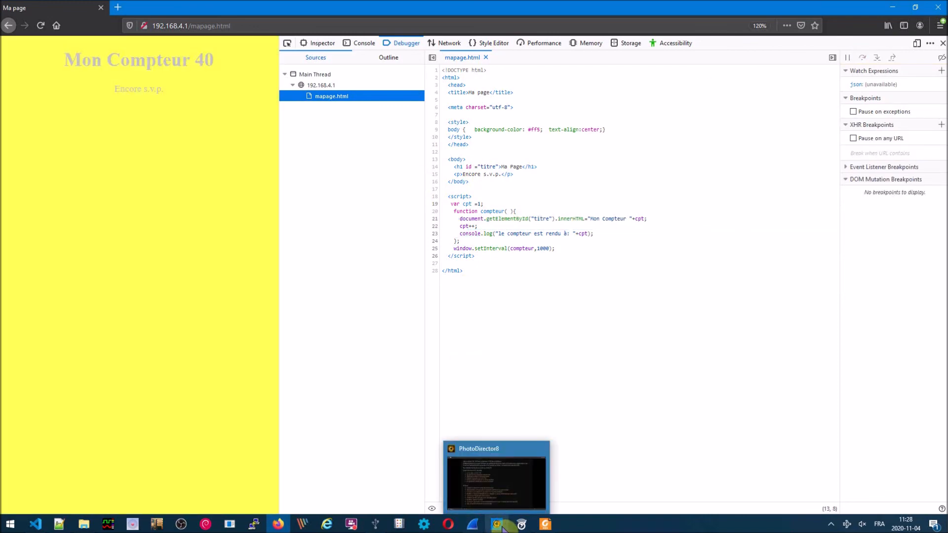
Step: Switch to PhotoDirector8 to view the Laboratoire 2B task list
click(498, 525)
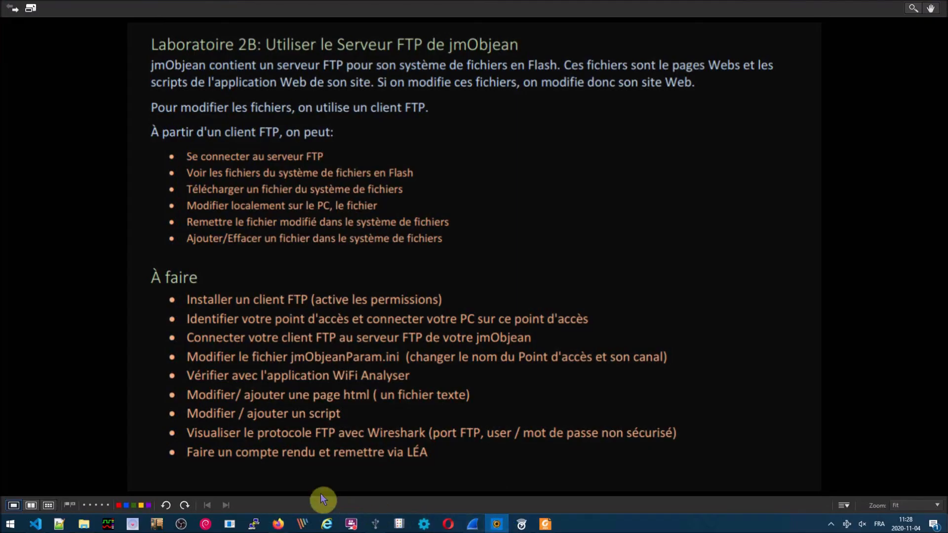